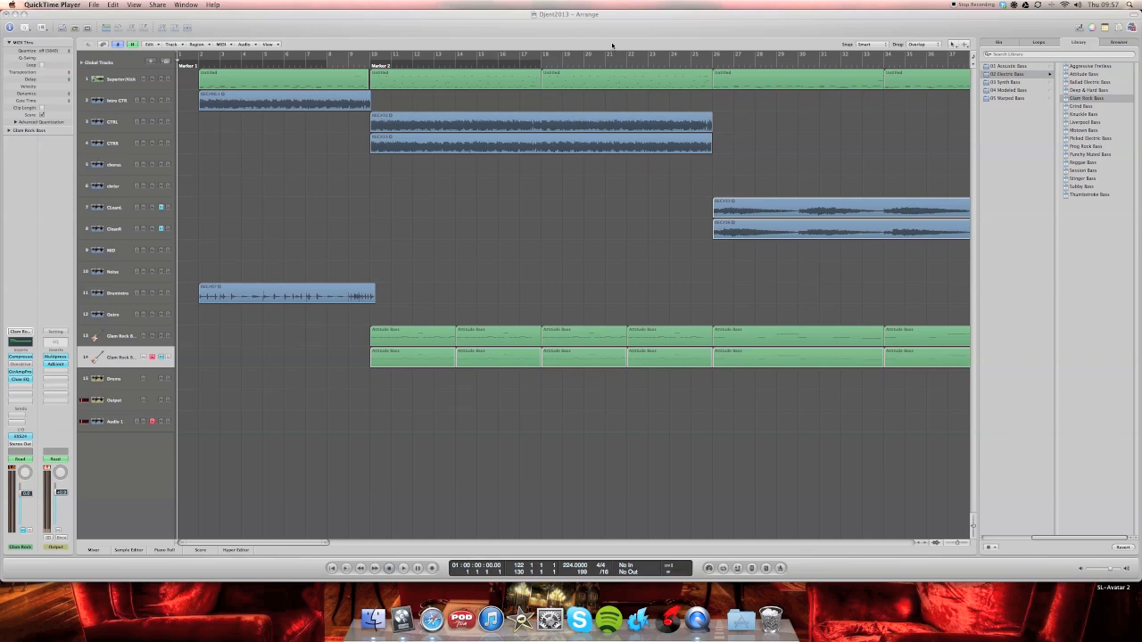
- Select the Glam Rock bass on track 13 and play the song from just before Marker 2 to hear it
{"action": "left_click", "coordinate": [120, 422]}
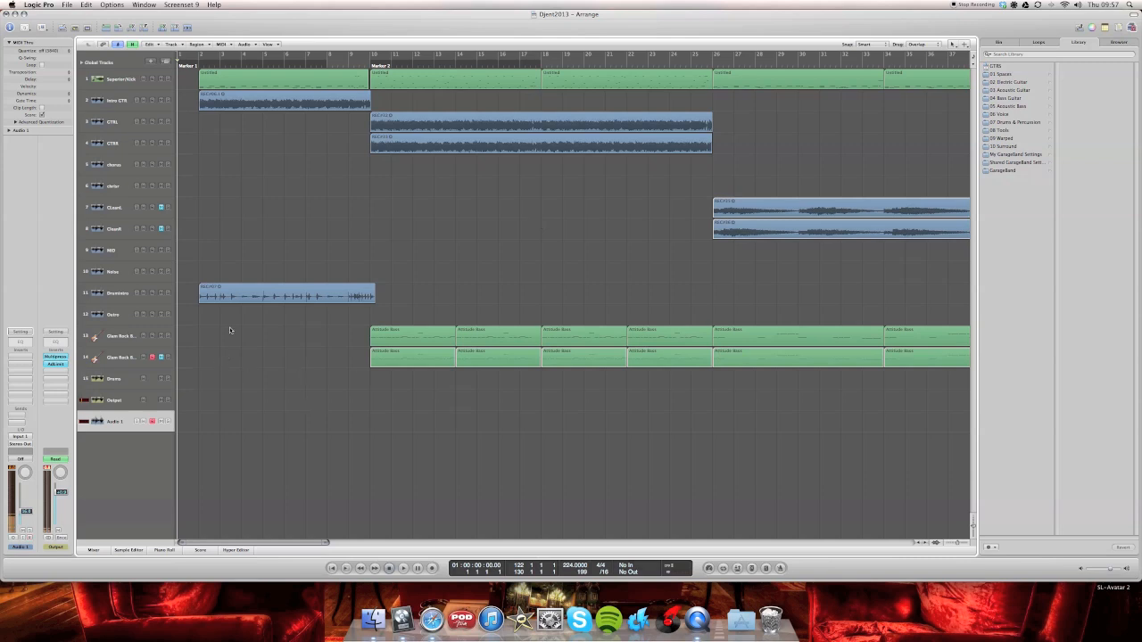
{"action": "scroll", "coordinate": [205, 376], "scroll_direction": "right", "scroll_amount": 3}
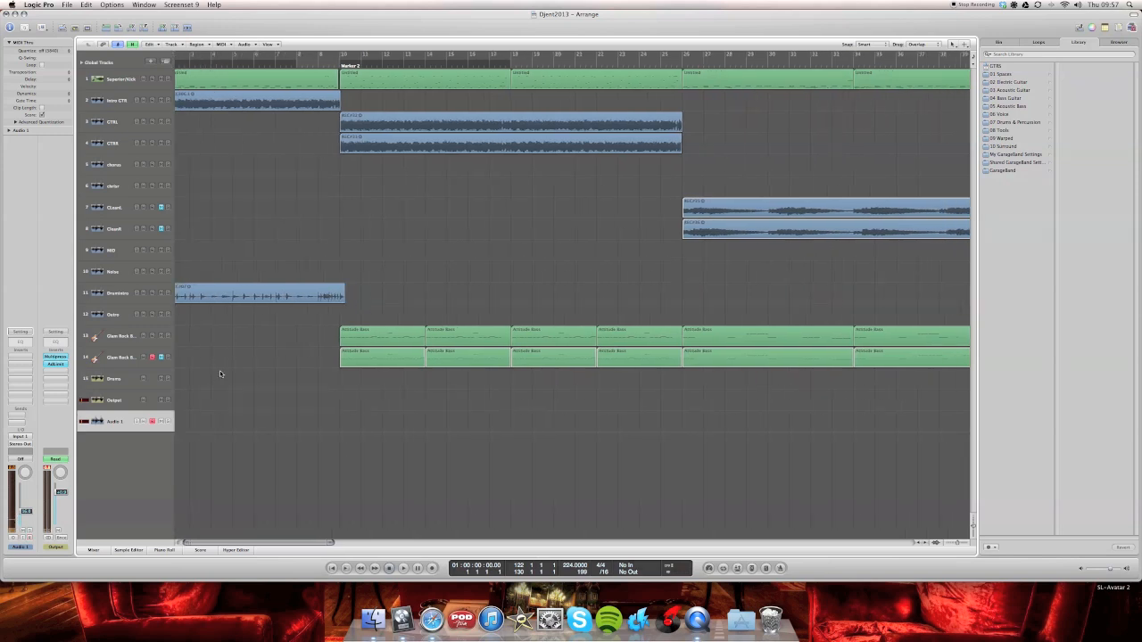
{"action": "left_click", "coordinate": [123, 336]}
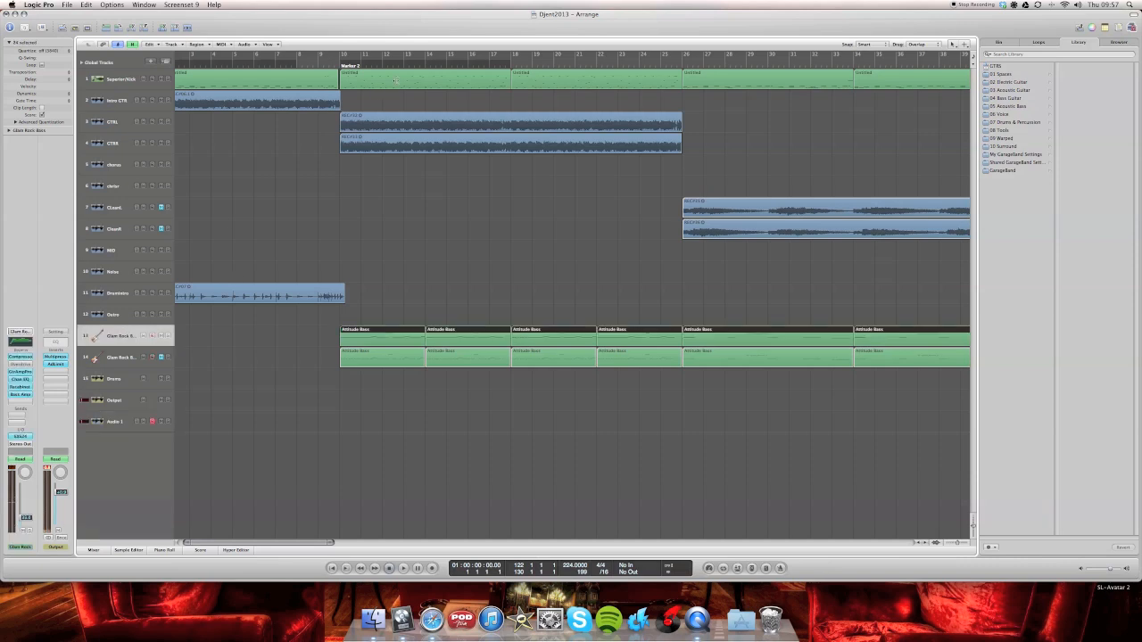
{"action": "left_click", "coordinate": [328, 66]}
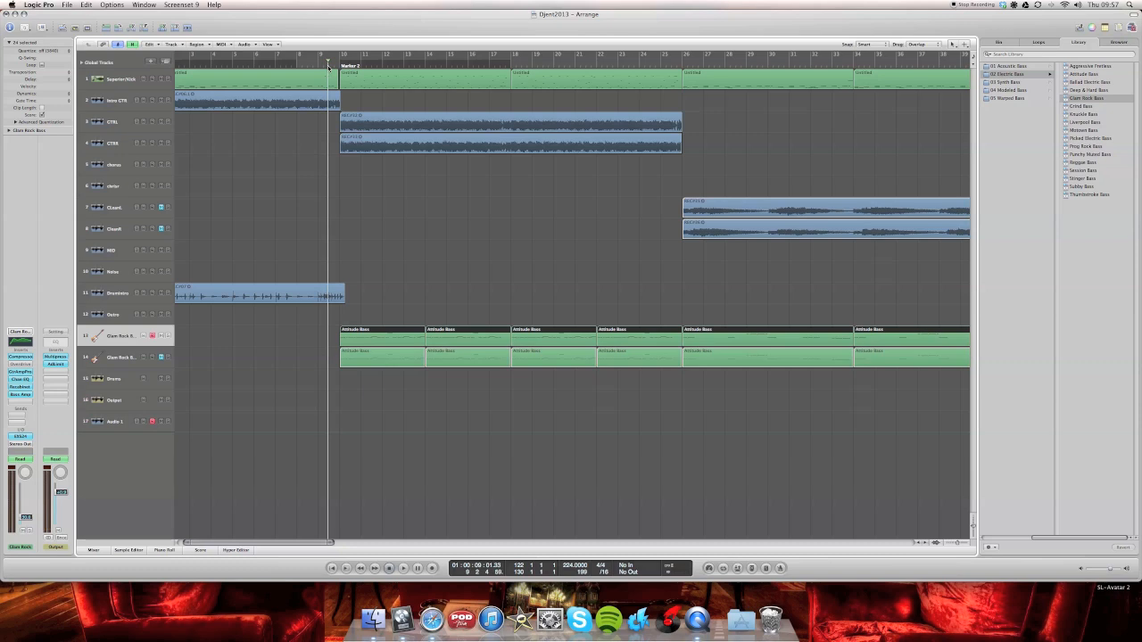
{"action": "key", "text": "space"}
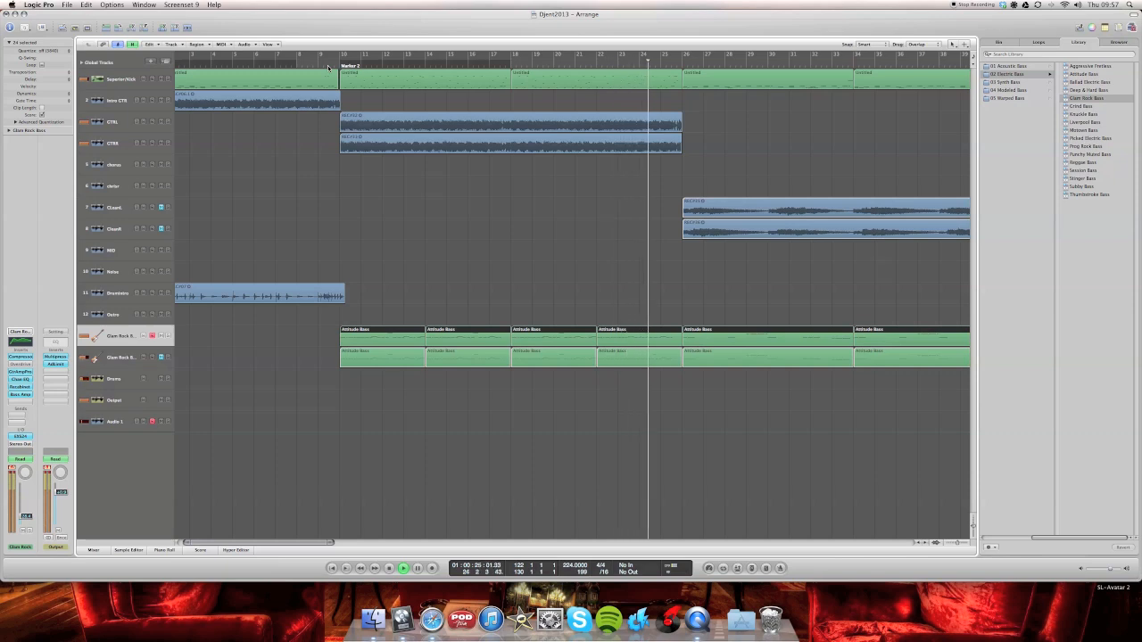
{"action": "key", "text": "space"}
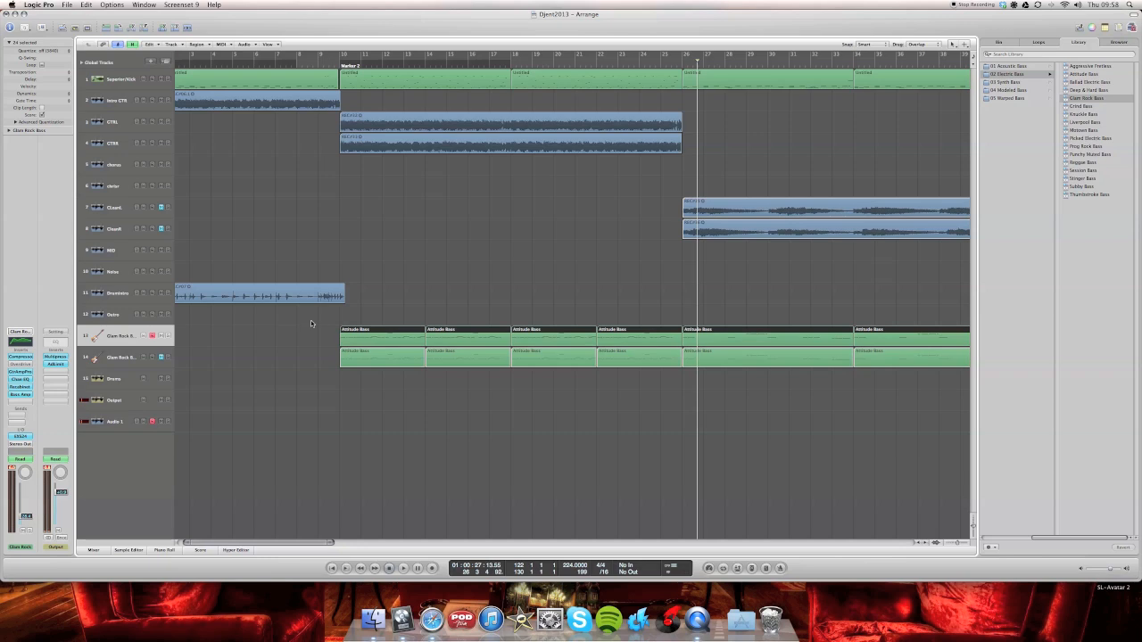
- Open track 13's first bass region in the Piano Roll, examine the notes along the song, and close the editor
{"action": "double_click", "coordinate": [369, 344]}
{"action": "left_click_drag", "start_coordinate": [409, 371], "coordinate": [405, 187]}
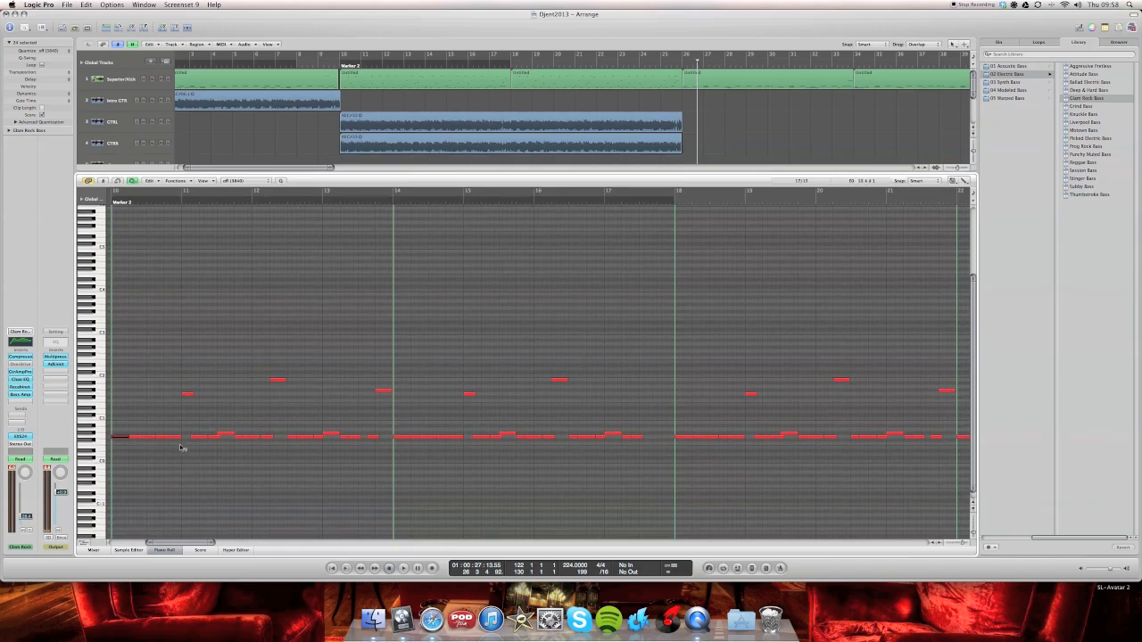
{"action": "scroll", "coordinate": [180, 451], "scroll_direction": "right", "scroll_amount": 5}
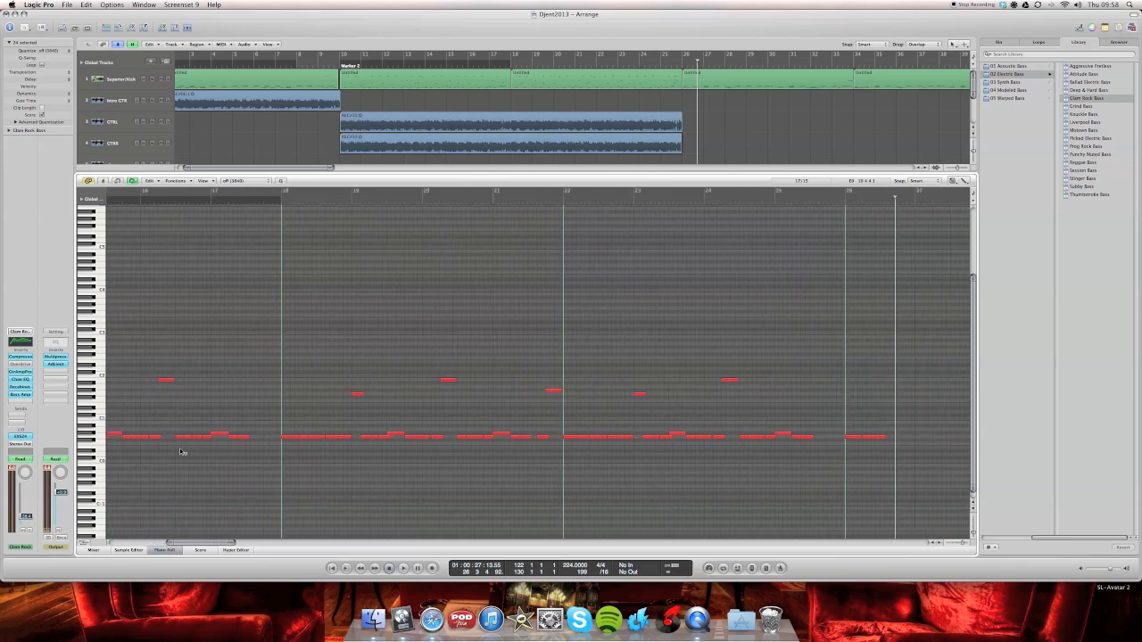
{"action": "scroll", "coordinate": [180, 452], "scroll_direction": "left", "scroll_amount": 5}
{"action": "scroll", "coordinate": [180, 451], "scroll_direction": "right", "scroll_amount": 15}
{"action": "scroll", "coordinate": [180, 452], "scroll_direction": "right", "scroll_amount": 6}
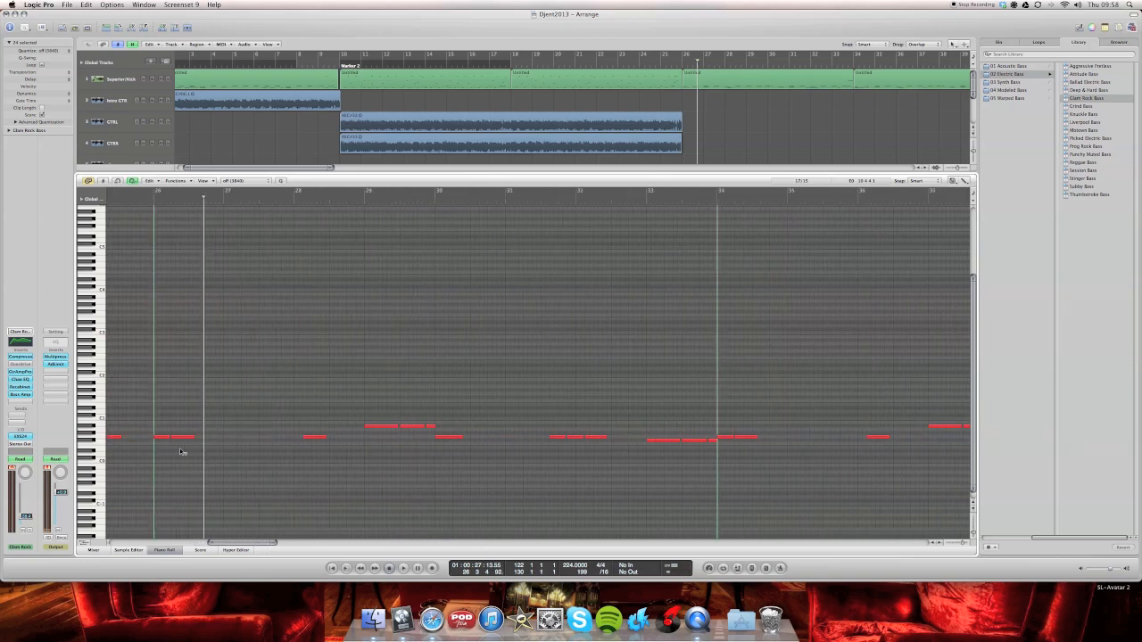
{"action": "scroll", "coordinate": [180, 451], "scroll_direction": "left", "scroll_amount": 20}
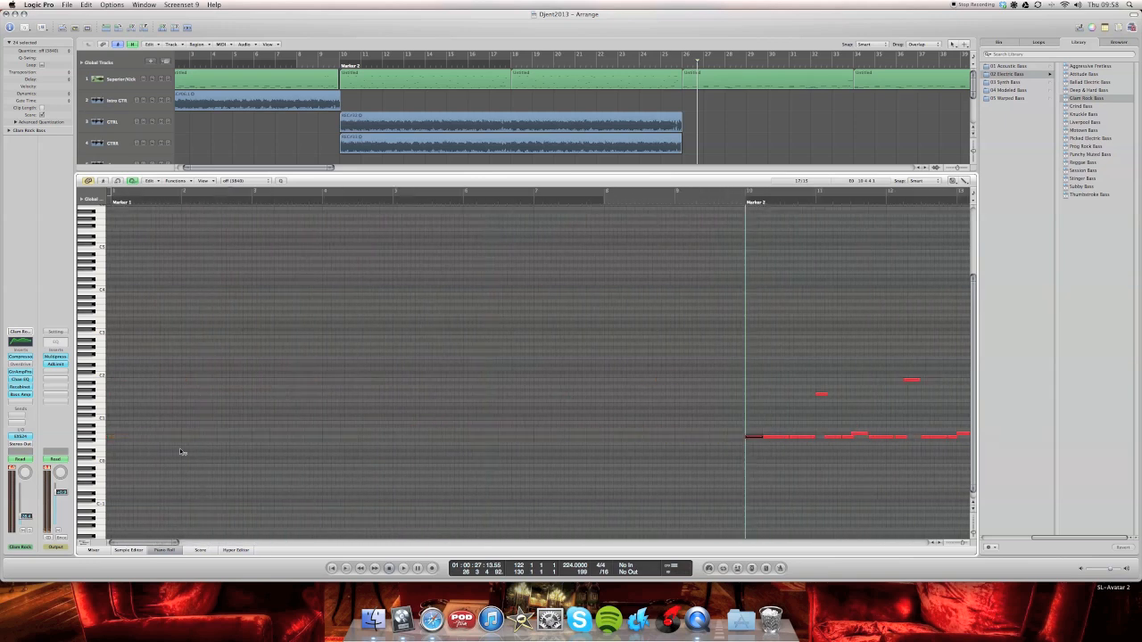
{"action": "left_click", "coordinate": [164, 551]}
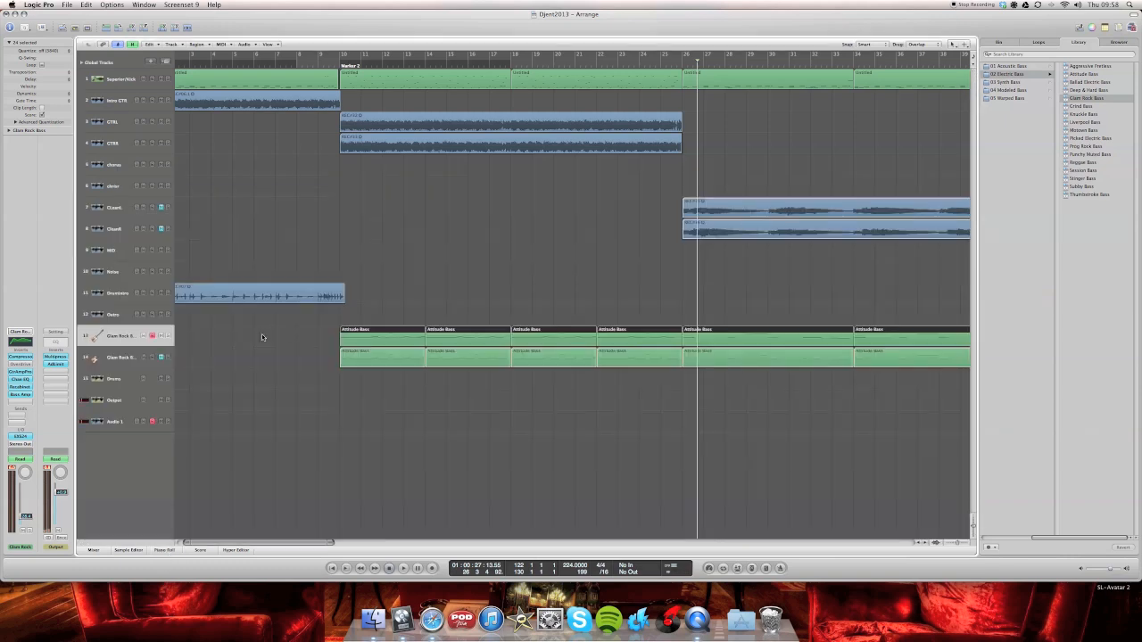
- Select bass track 14 and hide the media area, and unmute track 14 while muting bass track 13
{"action": "left_click", "coordinate": [128, 361]}
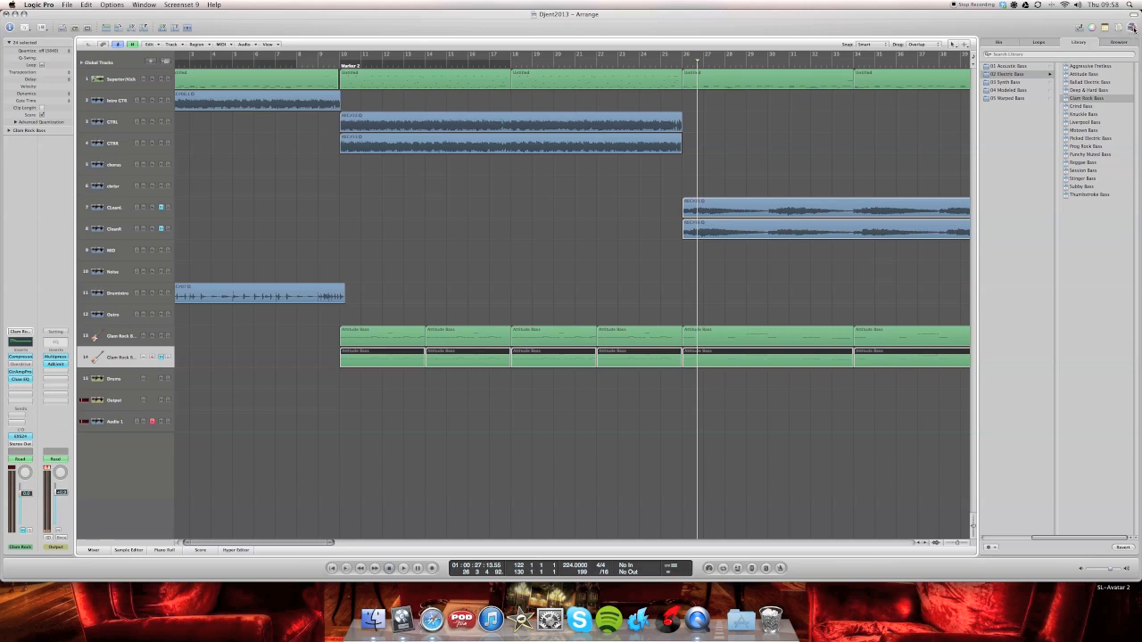
{"action": "left_click", "coordinate": [1131, 28]}
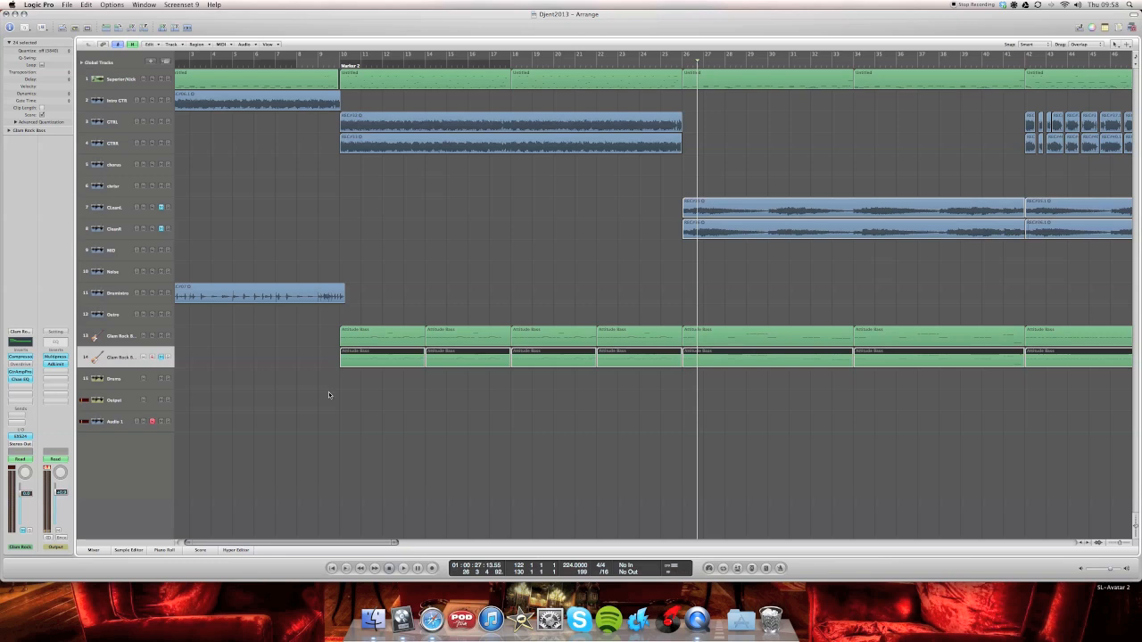
{"action": "left_click", "coordinate": [162, 361]}
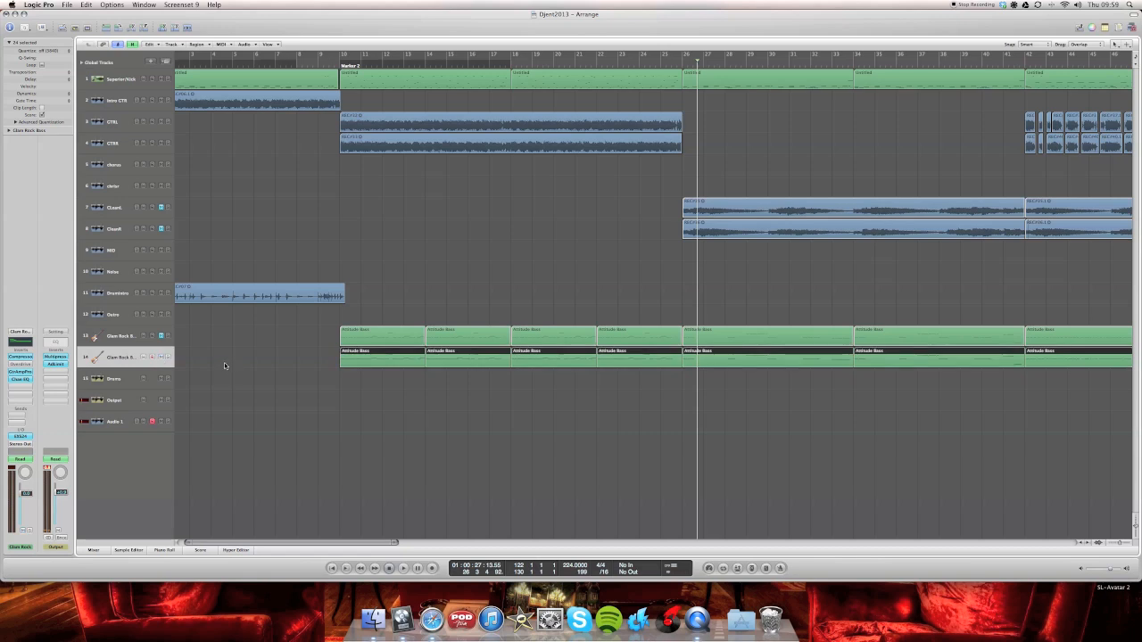
- Play the song from just before Marker 2 through bar 25 to hear bass track 14 without track 13
{"action": "left_click", "coordinate": [320, 65]}
{"action": "key", "text": "space"}
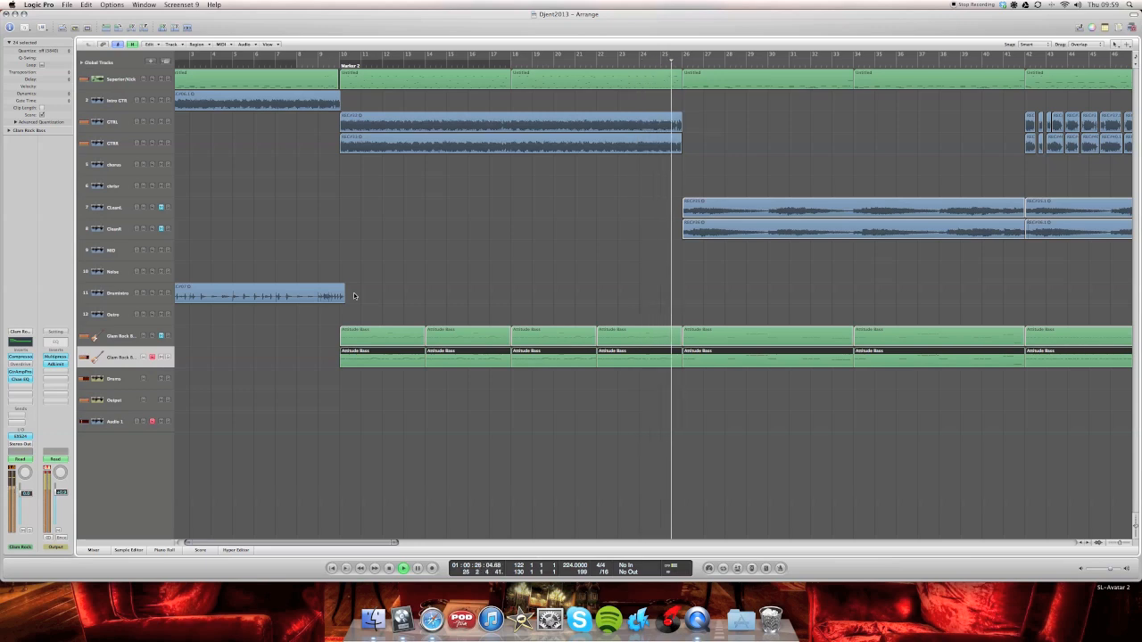
{"action": "key", "text": "space"}
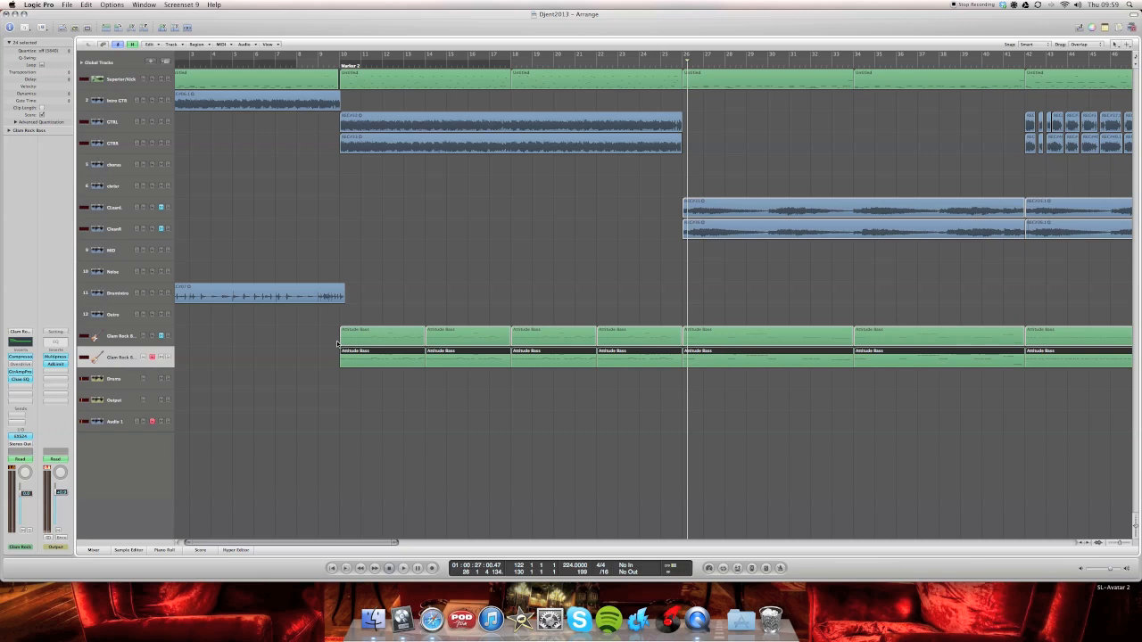
- Replay the section from just before Marker 2, alternating the mute between bass tracks 13 and 14 to compare them, and leave both unmuted
{"action": "left_click", "coordinate": [335, 62]}
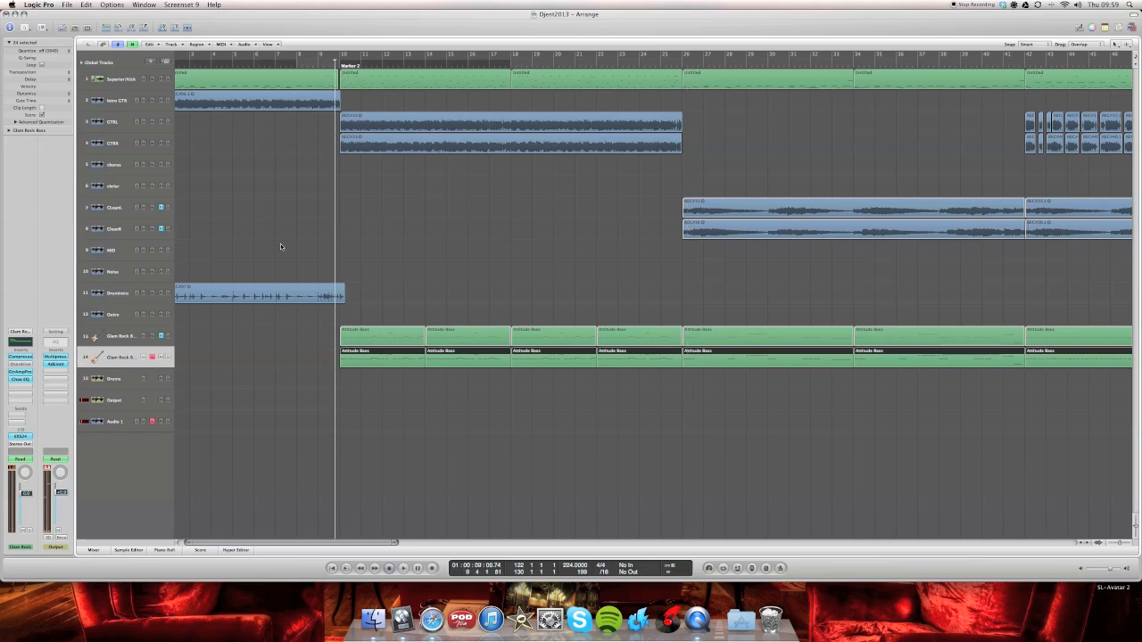
{"action": "key", "text": "space"}
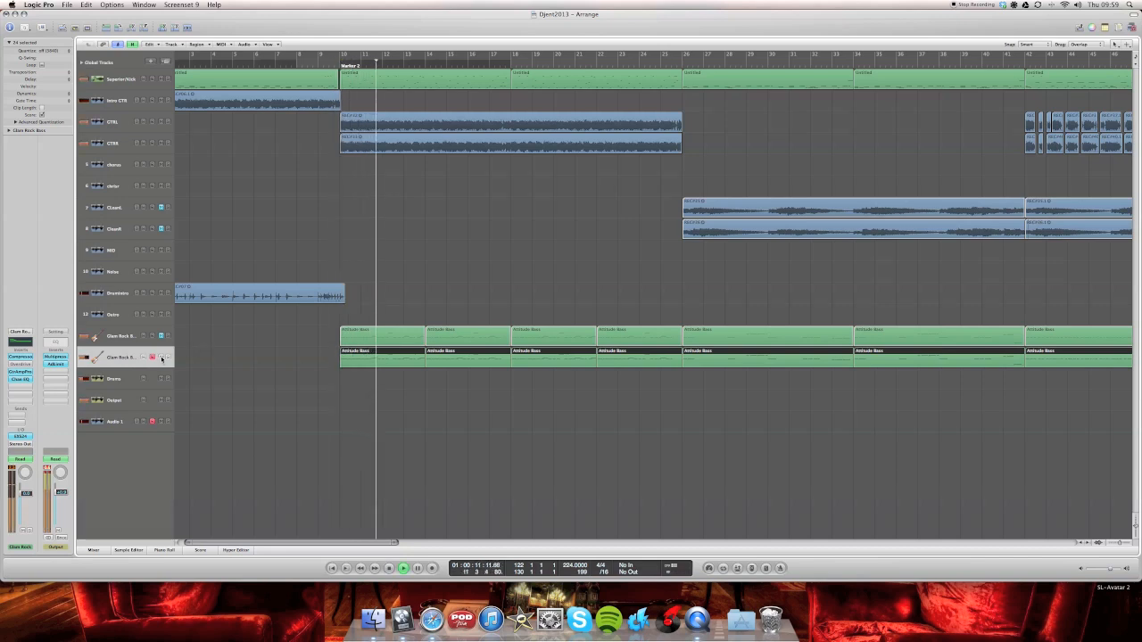
{"action": "left_click", "coordinate": [161, 357]}
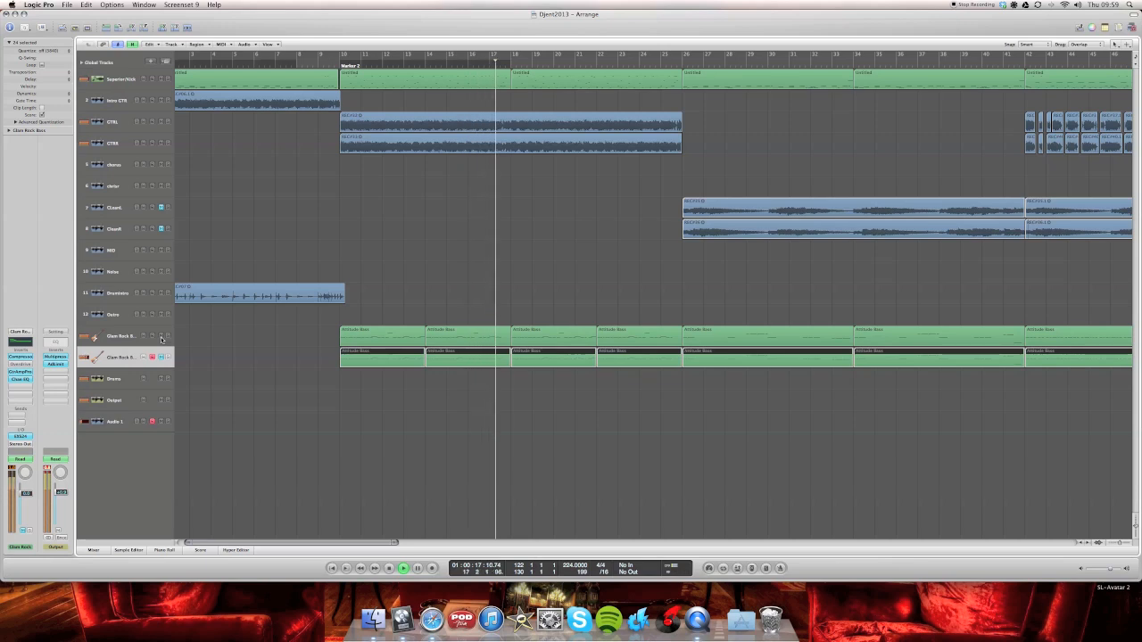
{"action": "left_click", "coordinate": [162, 337]}
{"action": "left_click", "coordinate": [161, 358]}
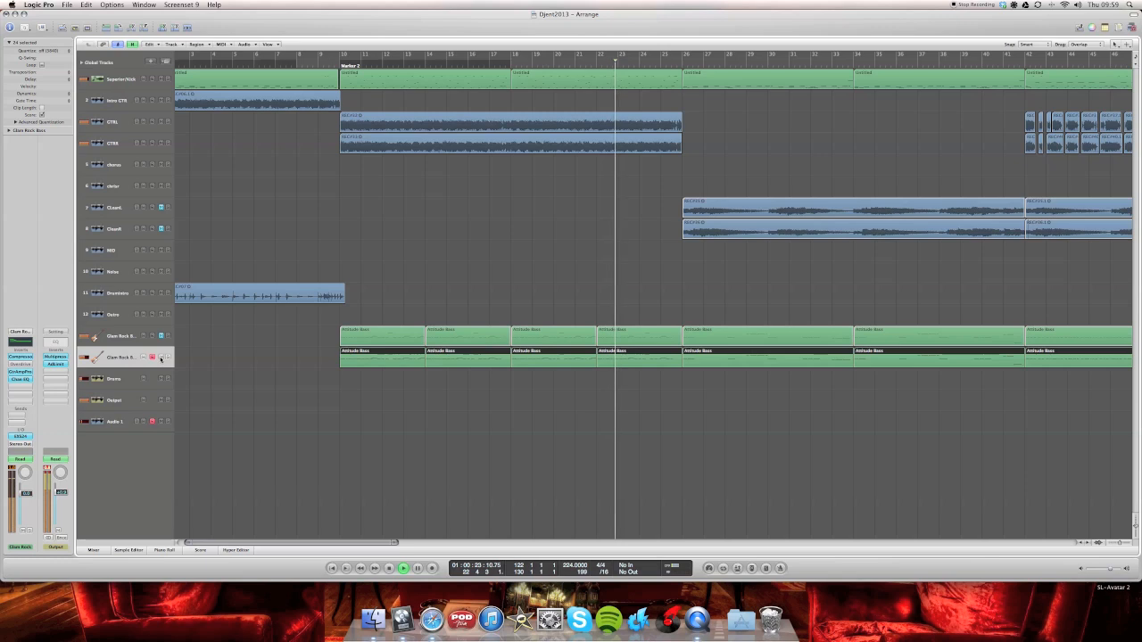
{"action": "left_click", "coordinate": [161, 336]}
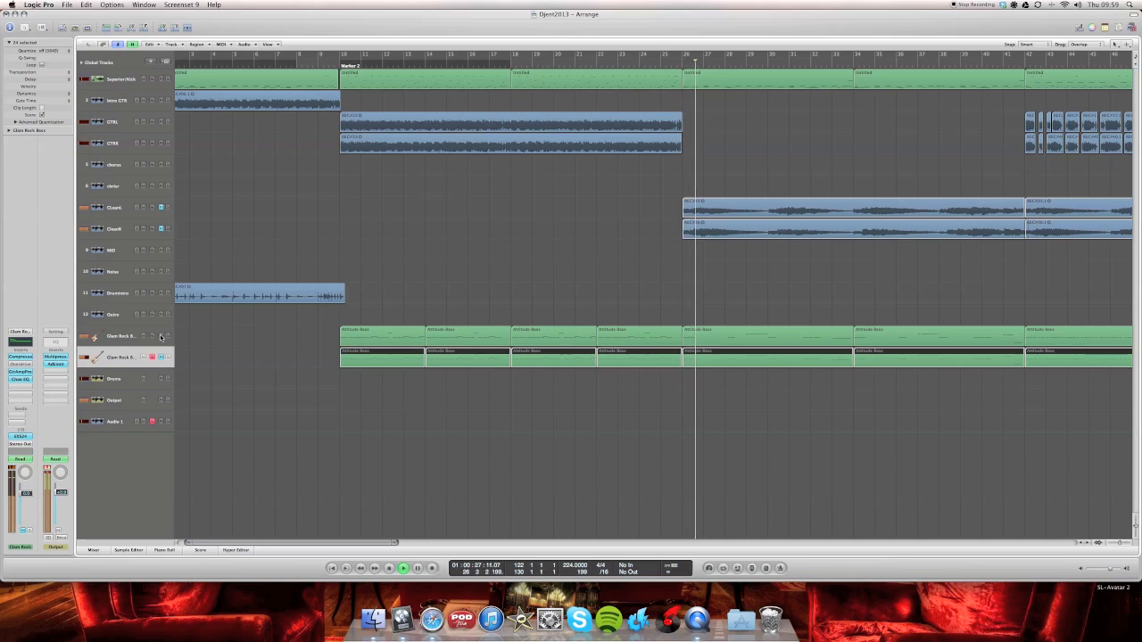
{"action": "key", "text": "space"}
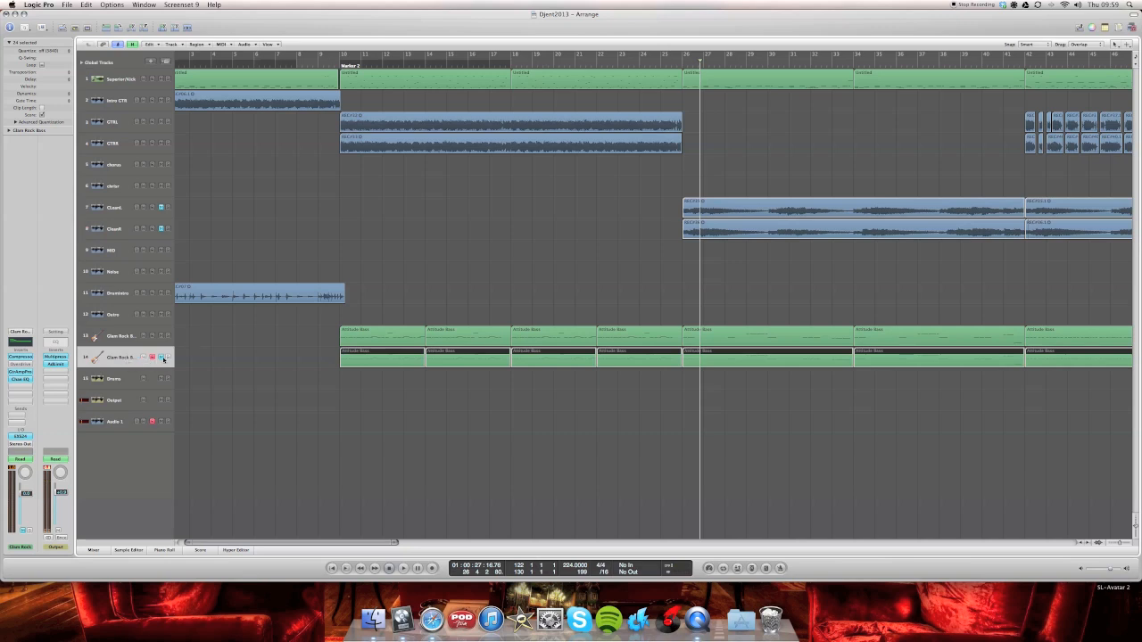
{"action": "left_click", "coordinate": [163, 359]}
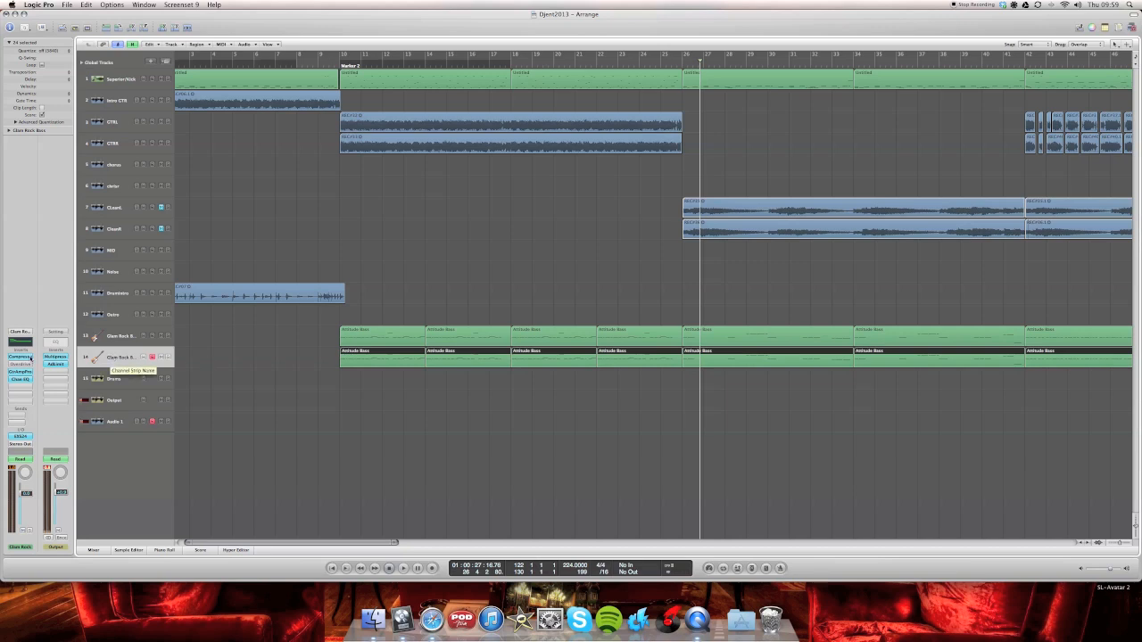
- Open the Guitar Amp Pro inserts of bass tracks 14 and 13 and place their two windows side by side
{"action": "left_click", "coordinate": [101, 342]}
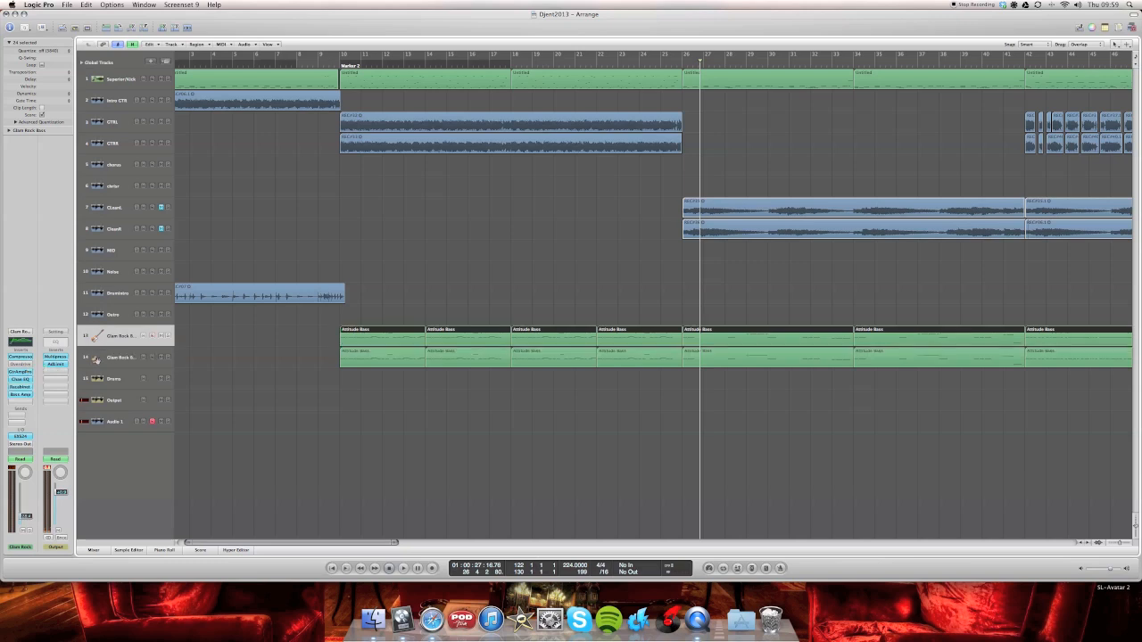
{"action": "left_click", "coordinate": [96, 360]}
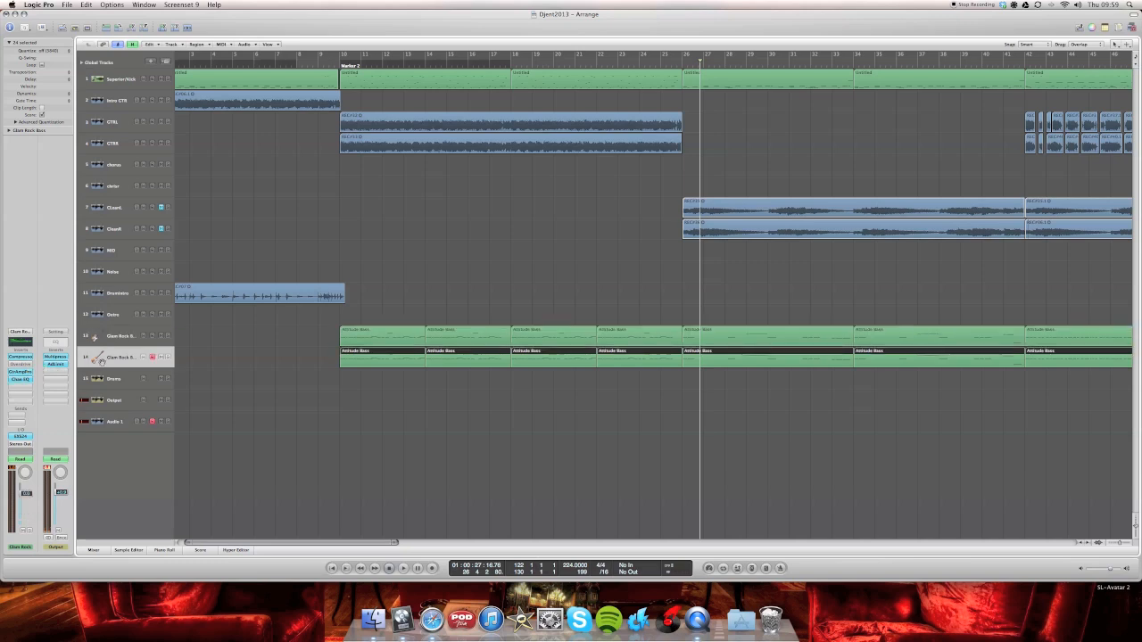
{"action": "left_click", "coordinate": [24, 375]}
{"action": "key", "text": "Up"}
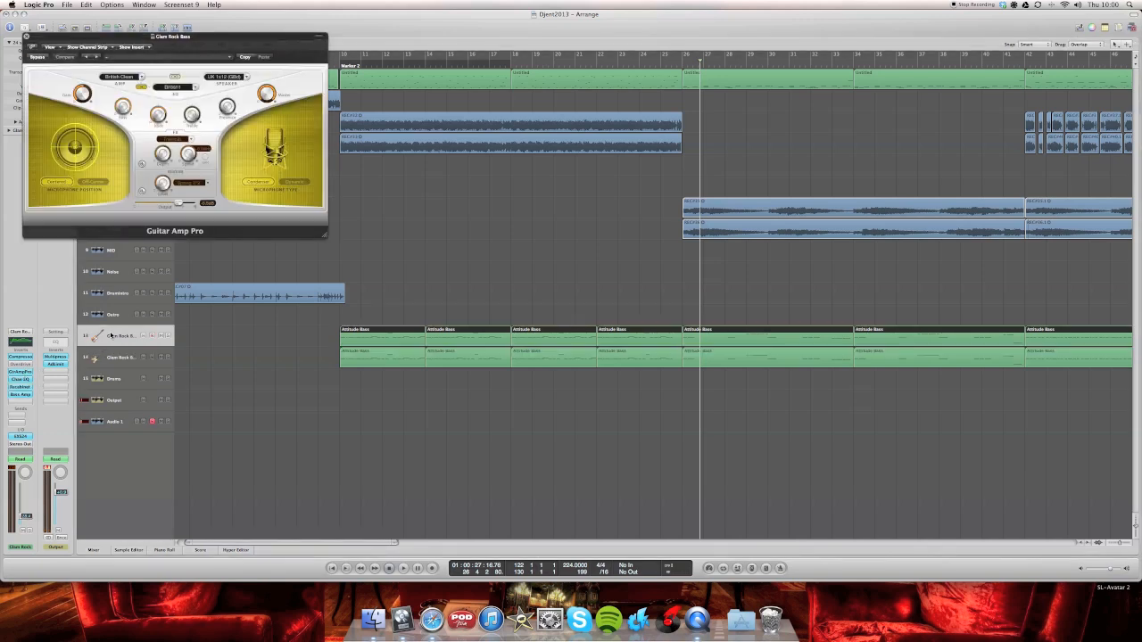
{"action": "left_click", "coordinate": [18, 371]}
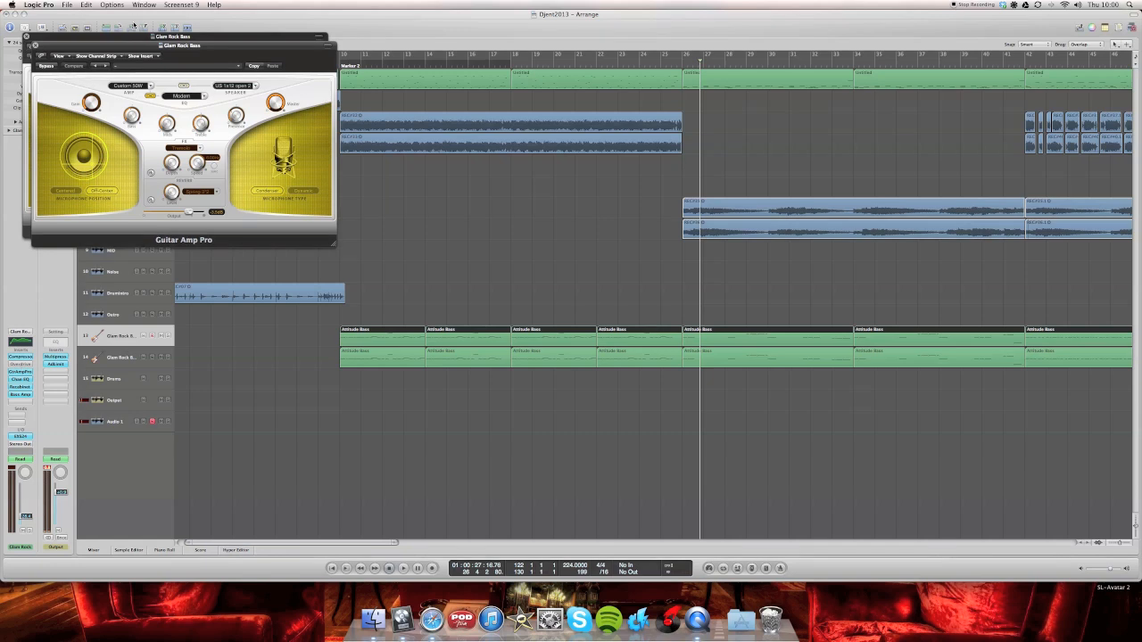
{"action": "left_click_drag", "start_coordinate": [135, 46], "coordinate": [434, 38]}
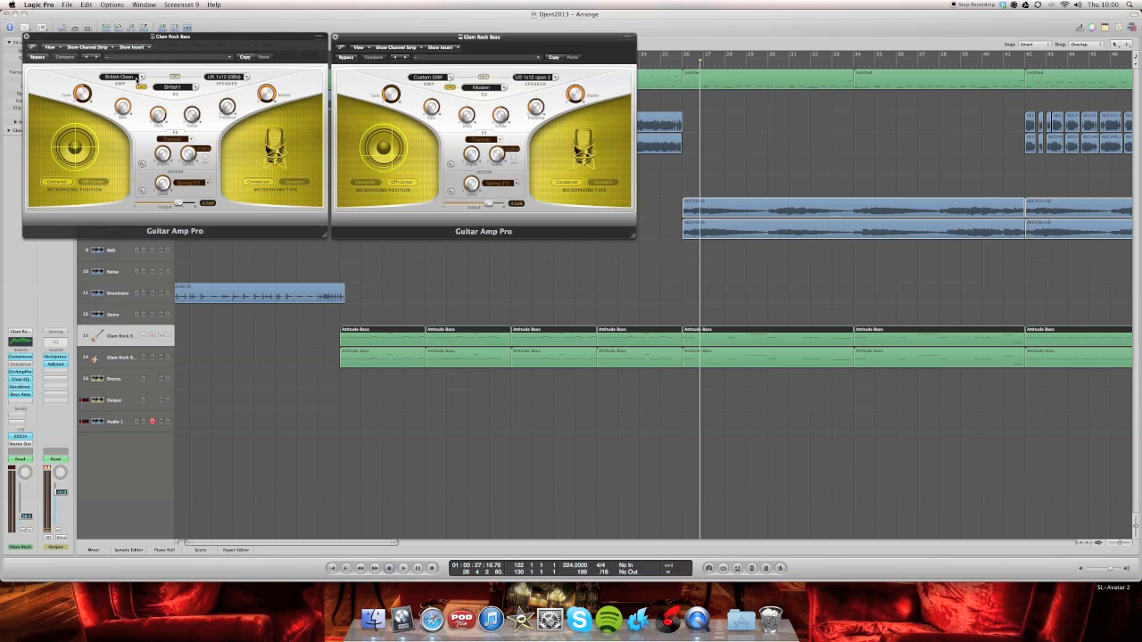
- In track 14's Guitar Amp Pro, set the microphone position to Off-Center and the amp model to Custom 50W
{"action": "left_click", "coordinate": [96, 182]}
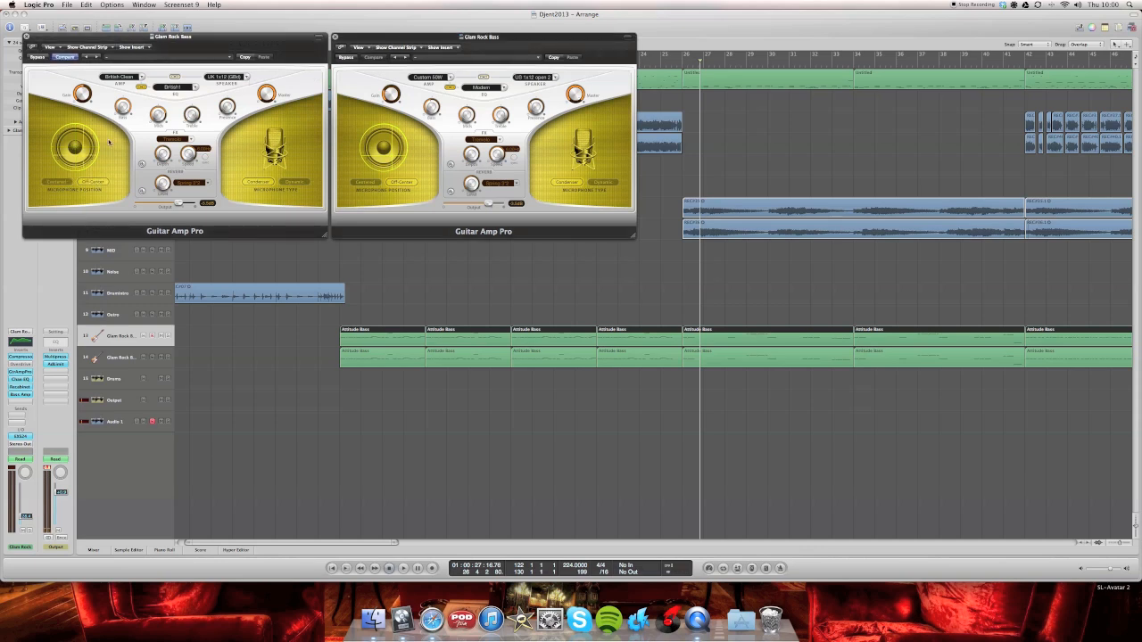
{"action": "left_click", "coordinate": [140, 76]}
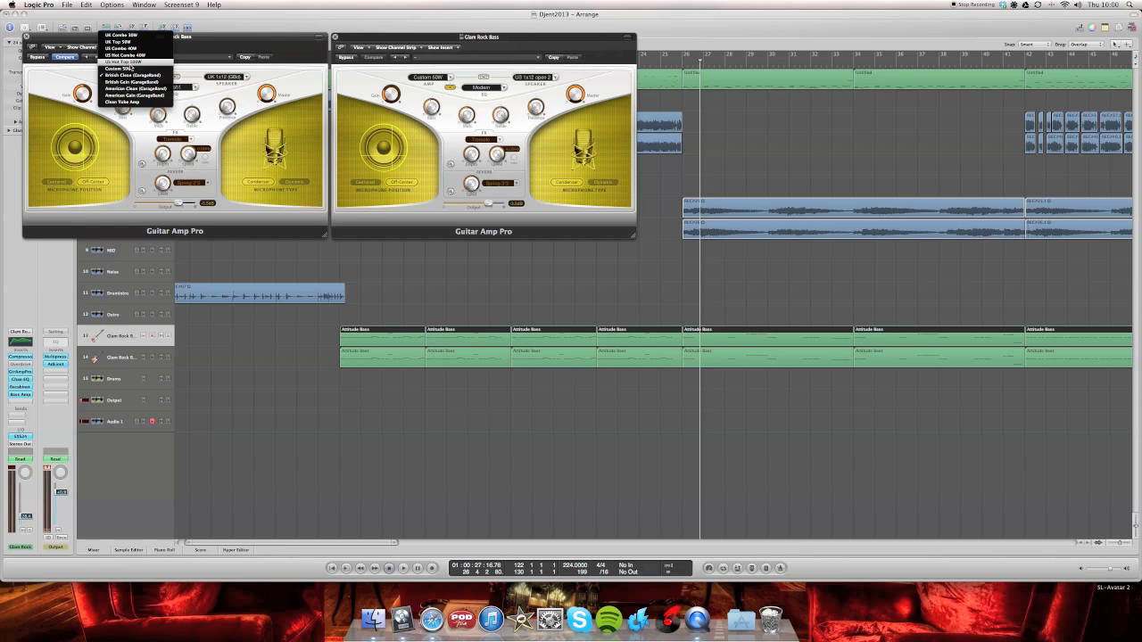
{"action": "left_click", "coordinate": [124, 68]}
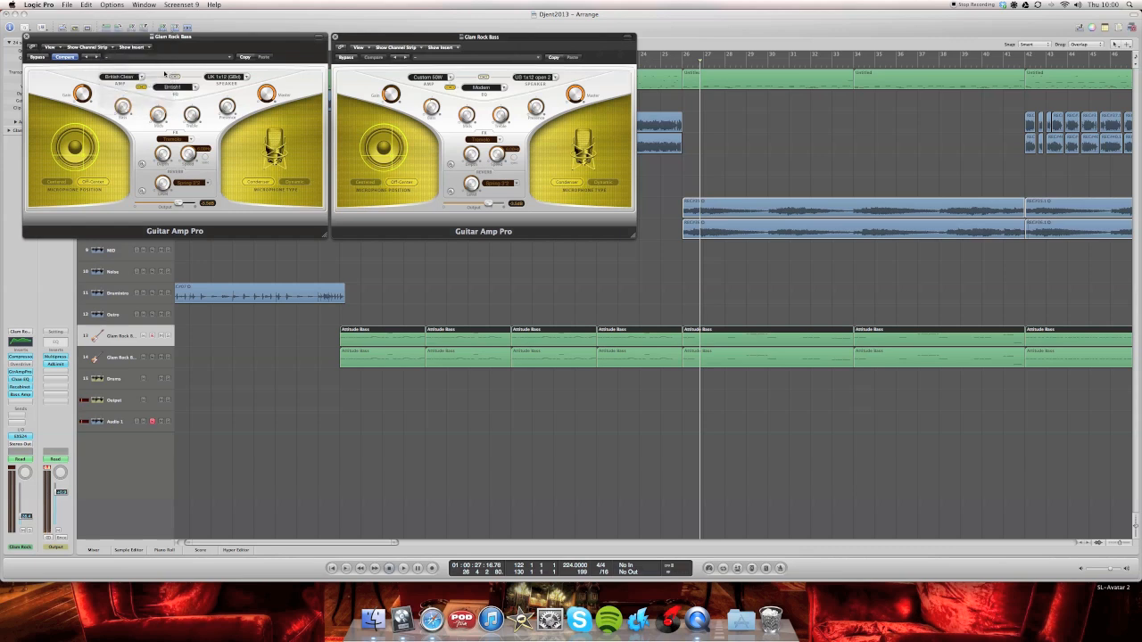
- Set track 14's Guitar Amp Pro EQ to Modern and speaker to US 1x12 open back 2, and close its window
{"action": "left_click", "coordinate": [182, 86]}
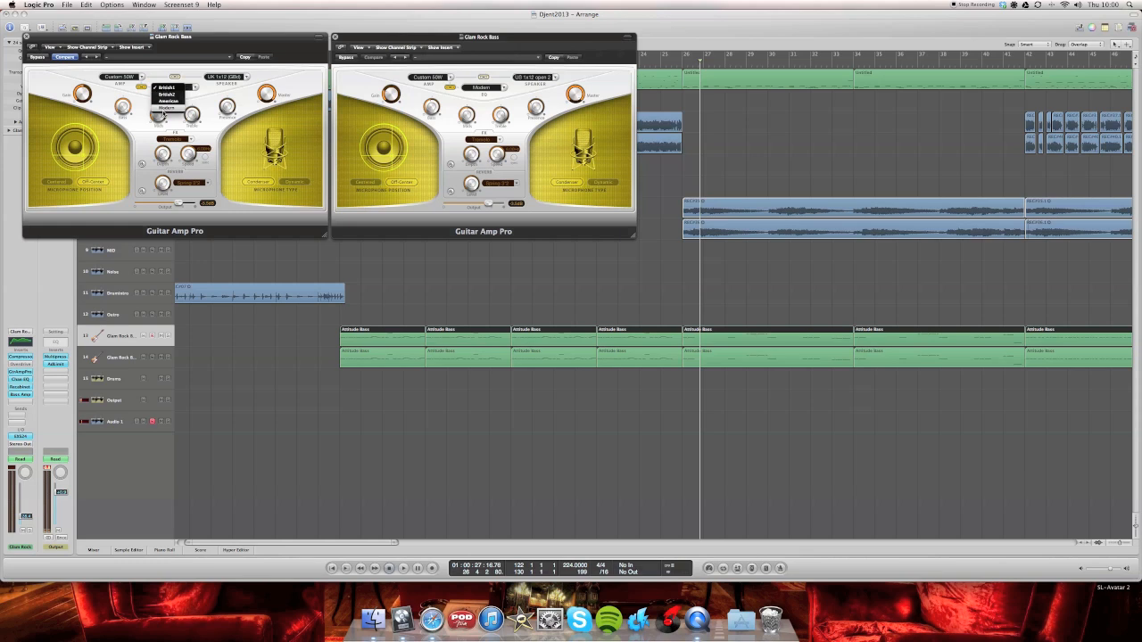
{"action": "left_click", "coordinate": [165, 107]}
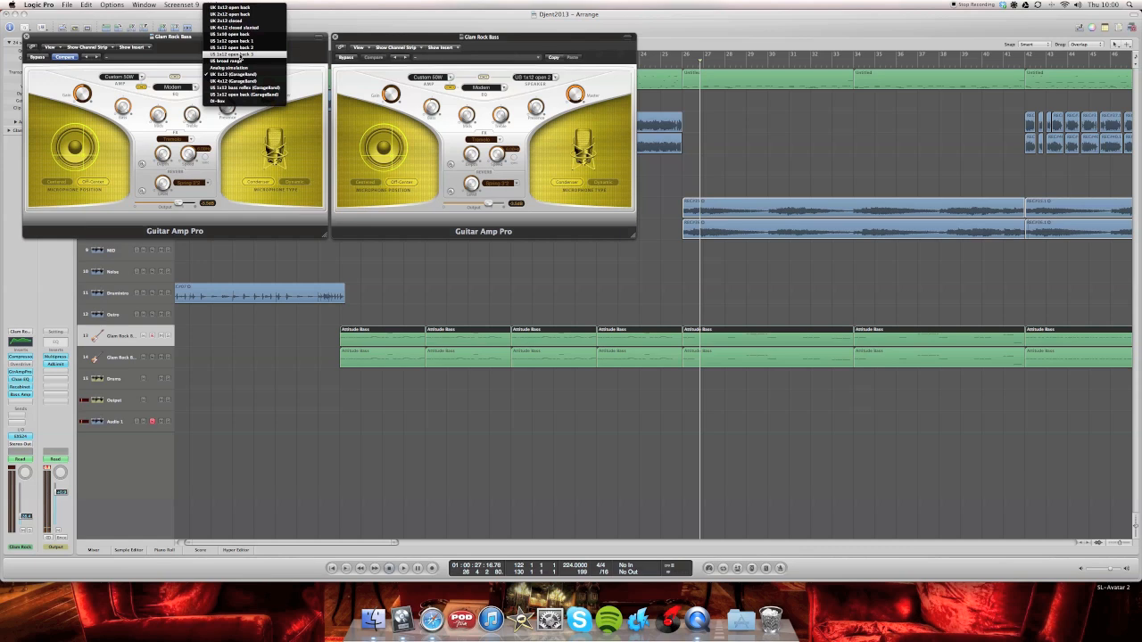
{"action": "left_click", "coordinate": [239, 49]}
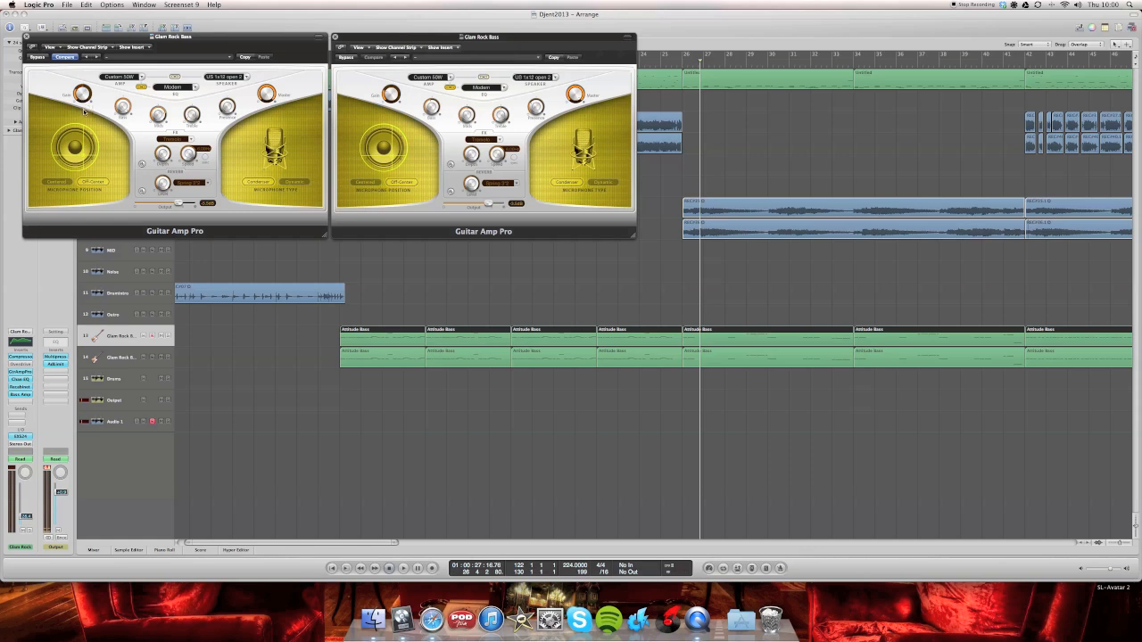
{"action": "mouse_move", "coordinate": [127, 128]}
{"action": "mouse_move", "coordinate": [224, 105]}
{"action": "left_click", "coordinate": [26, 36]}
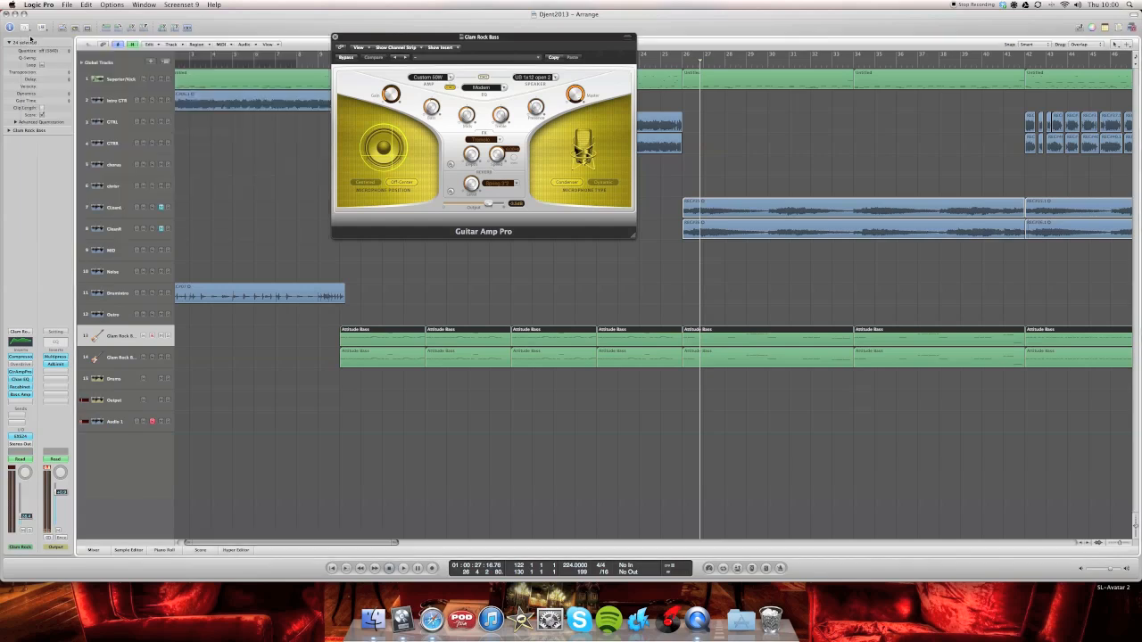
- Compare the Channel EQ curves of bass tracks 14 and 13 with their windows side by side, and close both
{"action": "left_click", "coordinate": [335, 38]}
{"action": "left_click", "coordinate": [116, 352]}
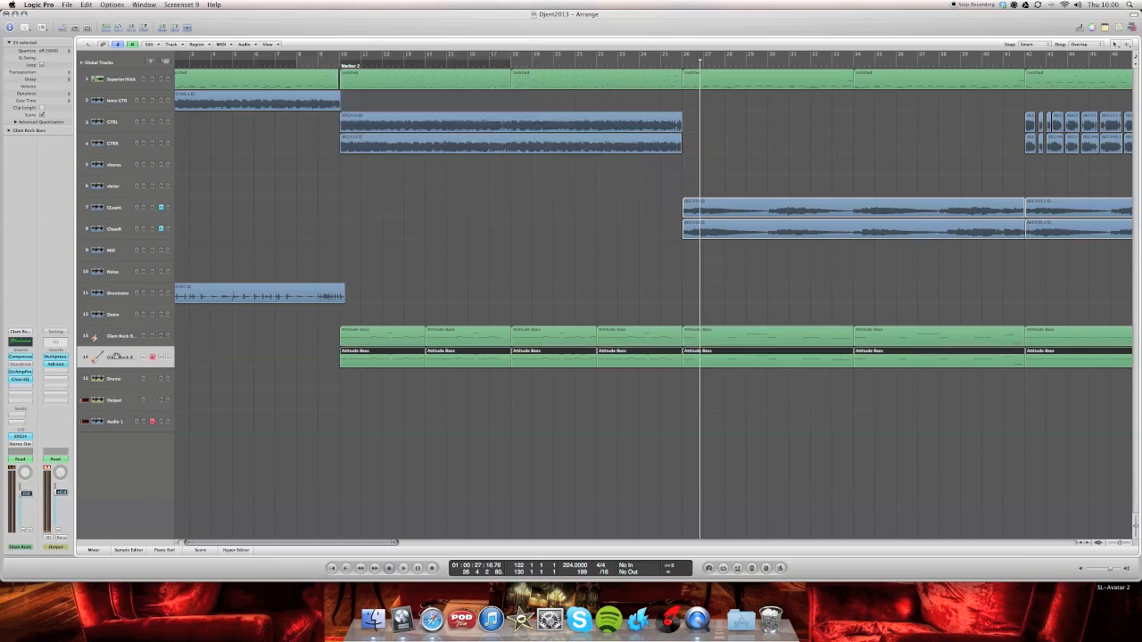
{"action": "left_click", "coordinate": [20, 379]}
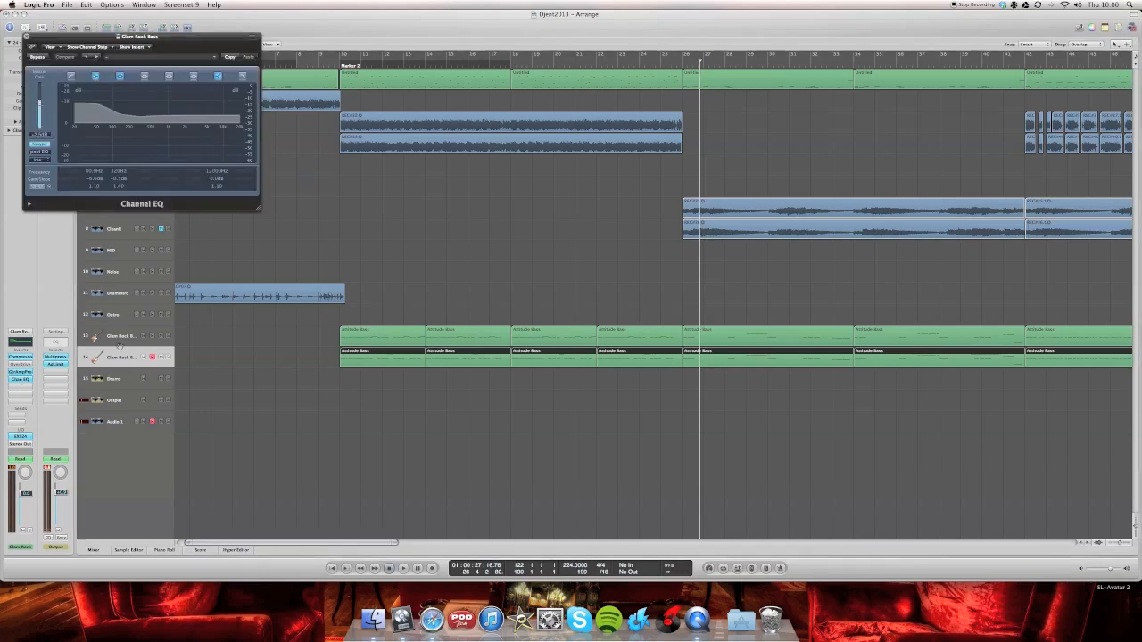
{"action": "key", "text": "Up"}
{"action": "left_click", "coordinate": [25, 381]}
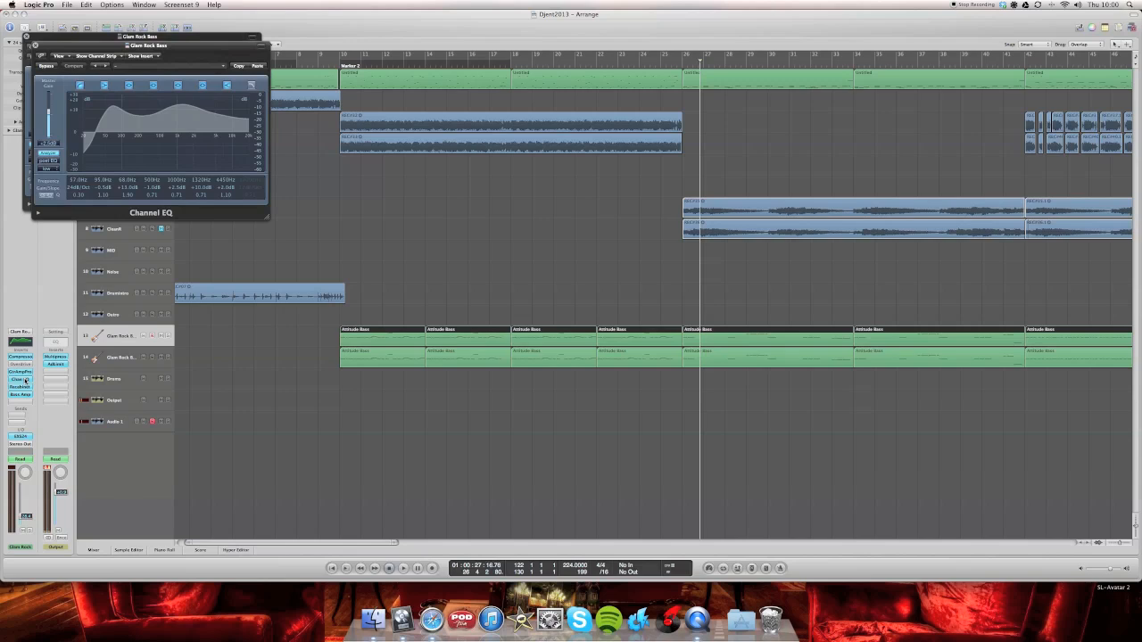
{"action": "left_click_drag", "start_coordinate": [101, 37], "coordinate": [341, 39]}
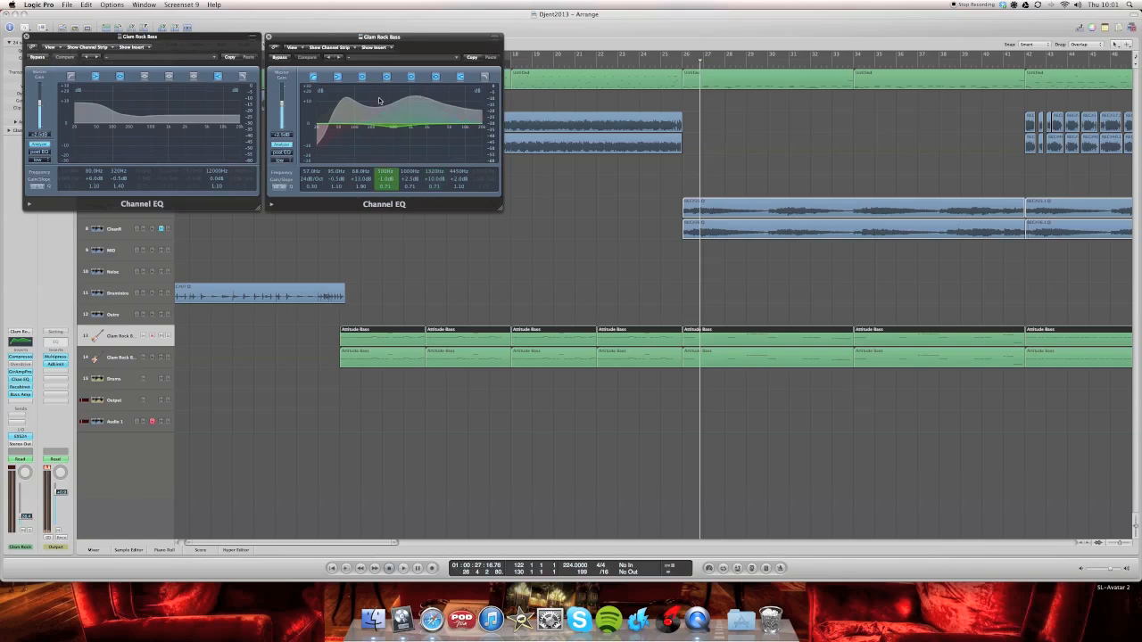
{"action": "left_click", "coordinate": [25, 37]}
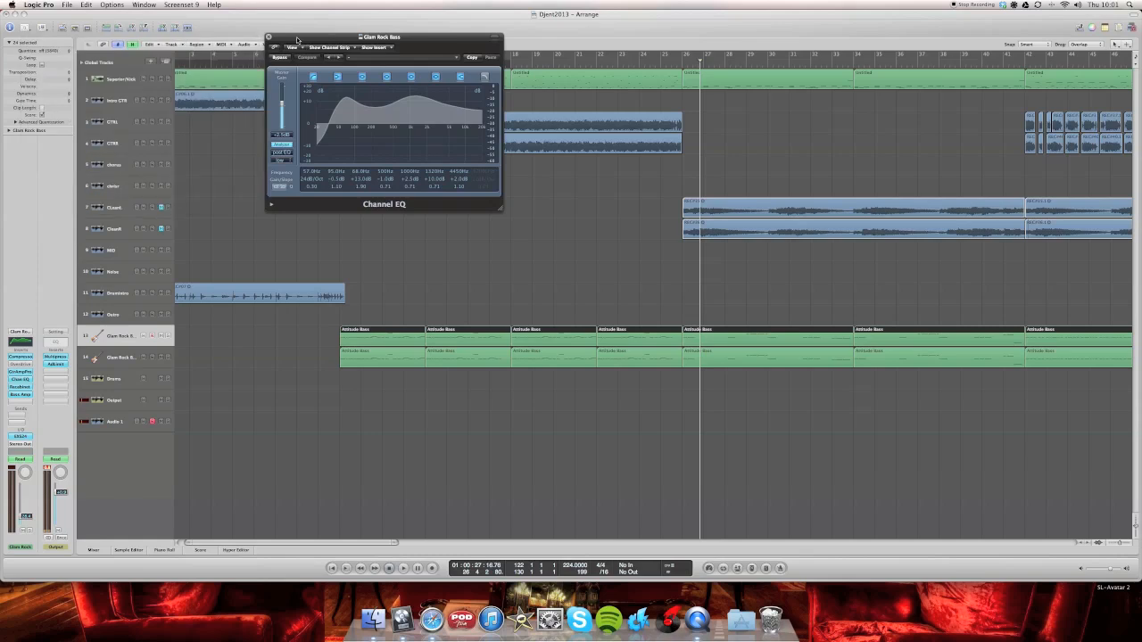
{"action": "left_click", "coordinate": [268, 37]}
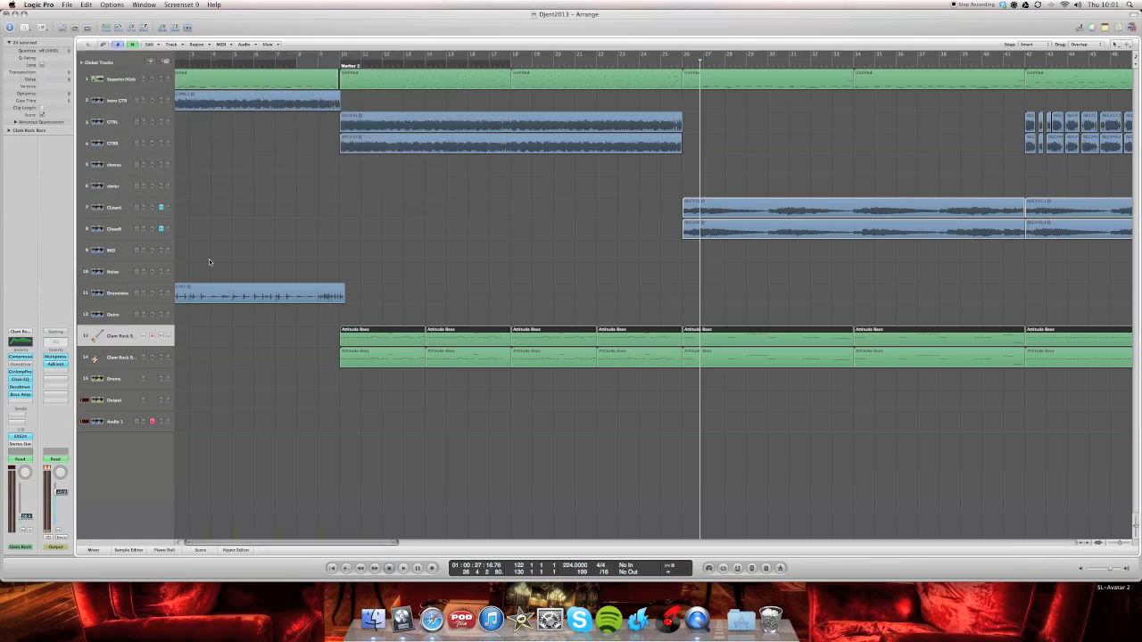
- Open bass track 13's Recabinet insert and review the channel 2 cabinet choices, leaving Motown selected
{"action": "left_click", "coordinate": [104, 361]}
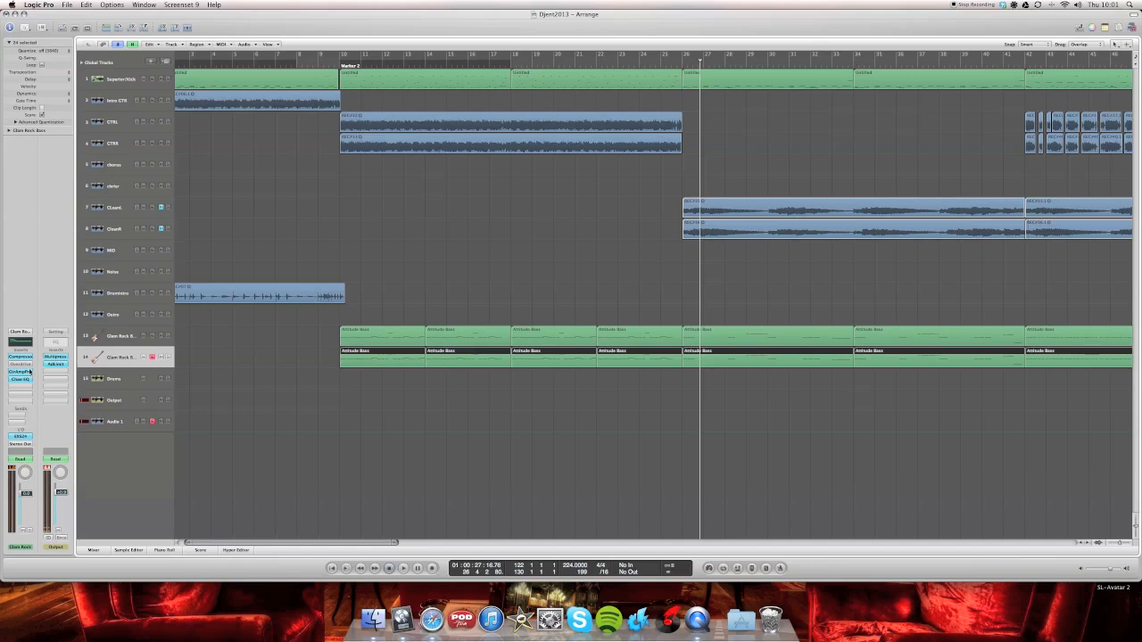
{"action": "left_click", "coordinate": [106, 346]}
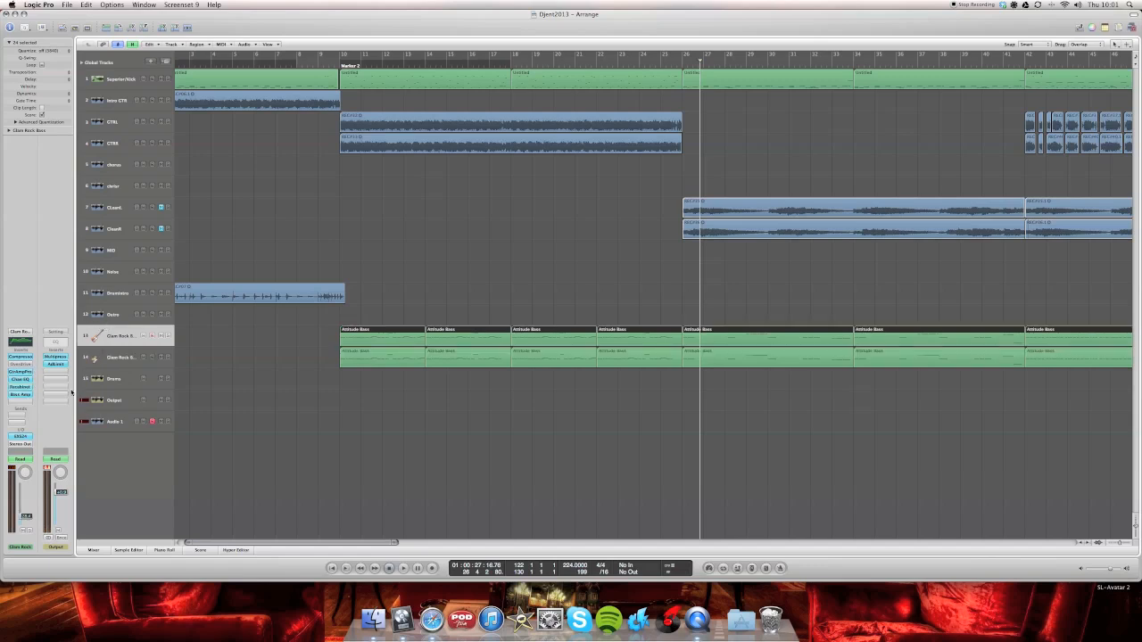
{"action": "left_click", "coordinate": [21, 386]}
{"action": "left_click_drag", "start_coordinate": [182, 36], "coordinate": [396, 19]}
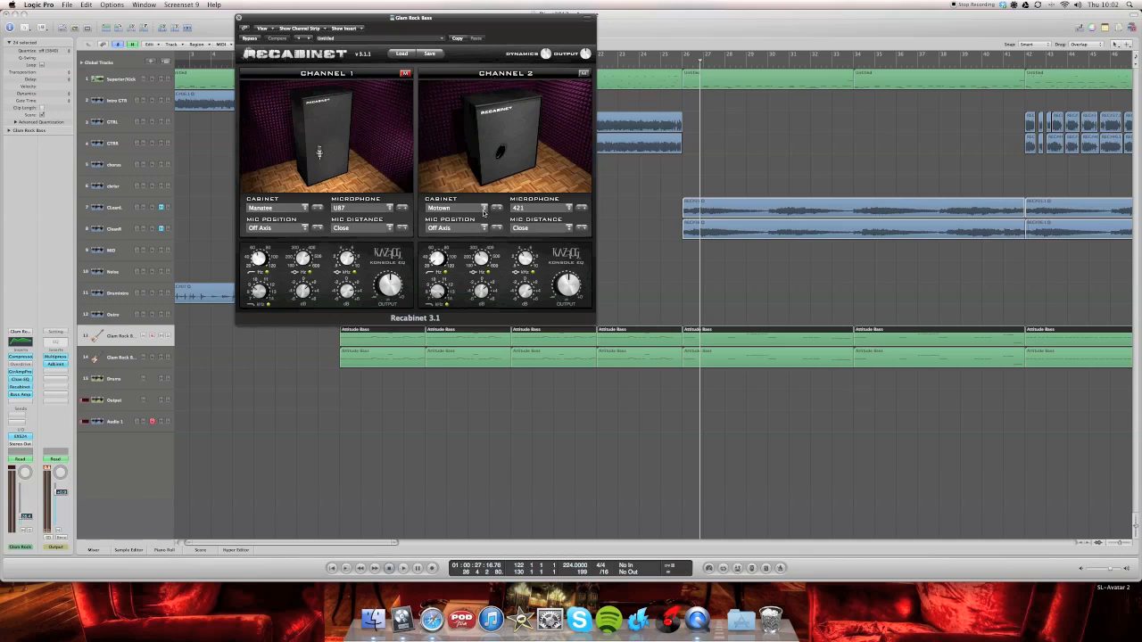
{"action": "left_click", "coordinate": [484, 210]}
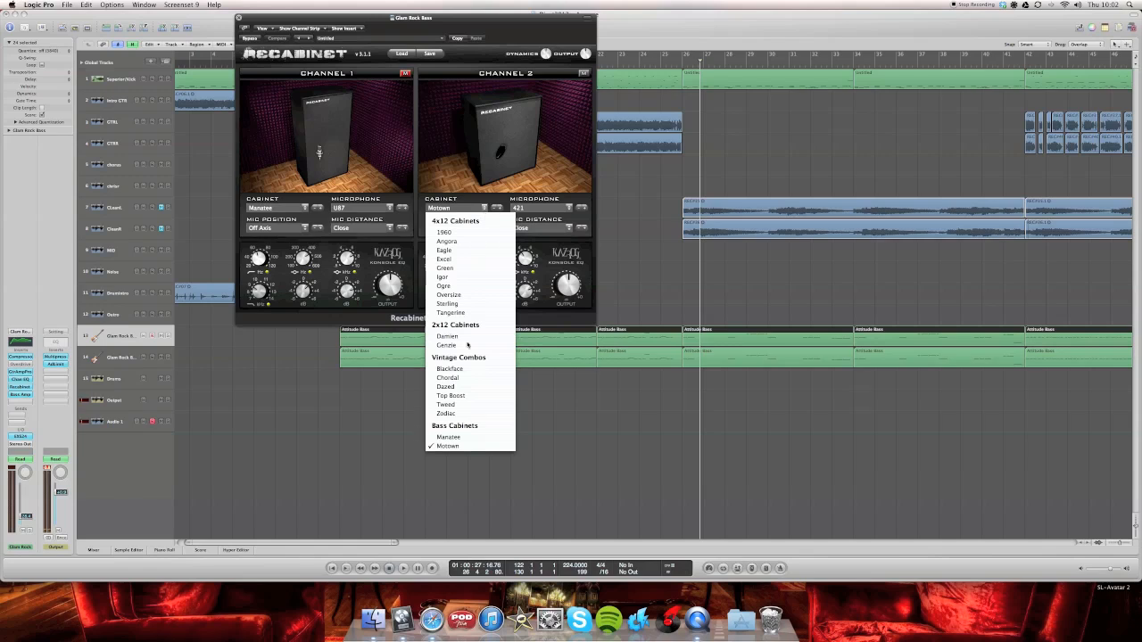
{"action": "left_click", "coordinate": [449, 446]}
{"action": "left_click", "coordinate": [540, 209]}
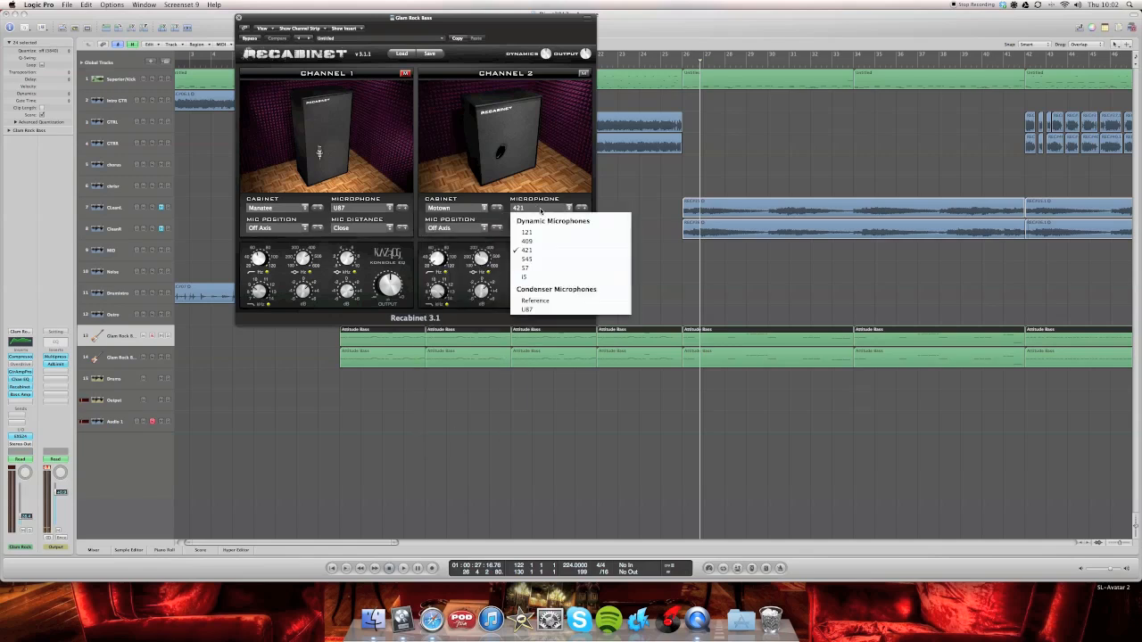
{"action": "left_click", "coordinate": [533, 256]}
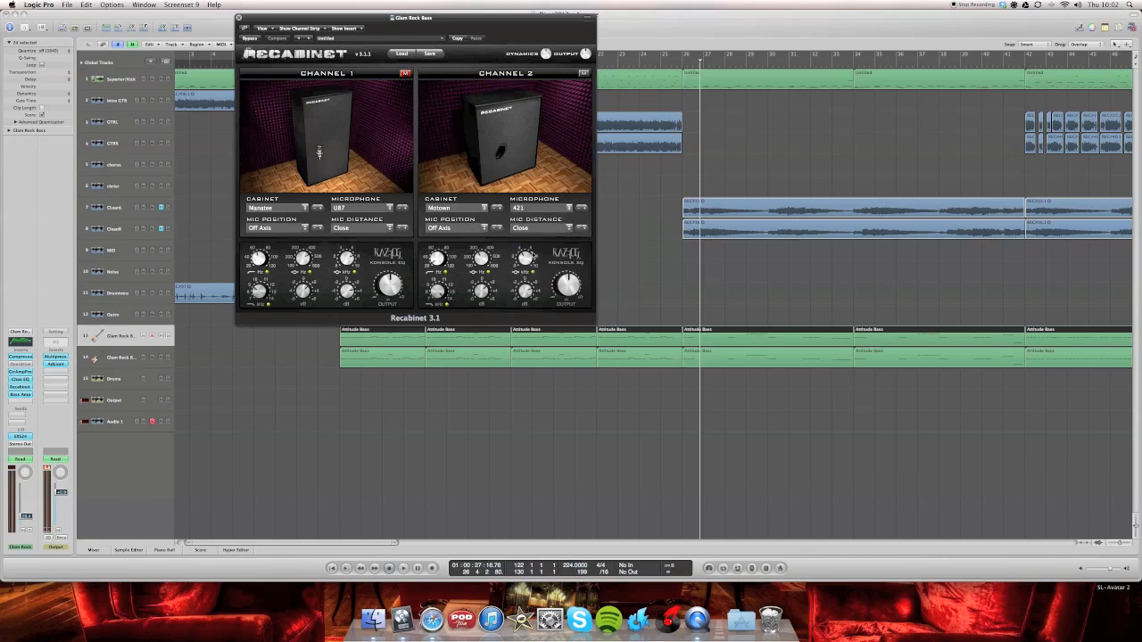
{"action": "left_click", "coordinate": [555, 229]}
{"action": "left_click", "coordinate": [554, 237]}
{"action": "left_click", "coordinate": [580, 291]}
{"action": "left_click", "coordinate": [238, 17]}
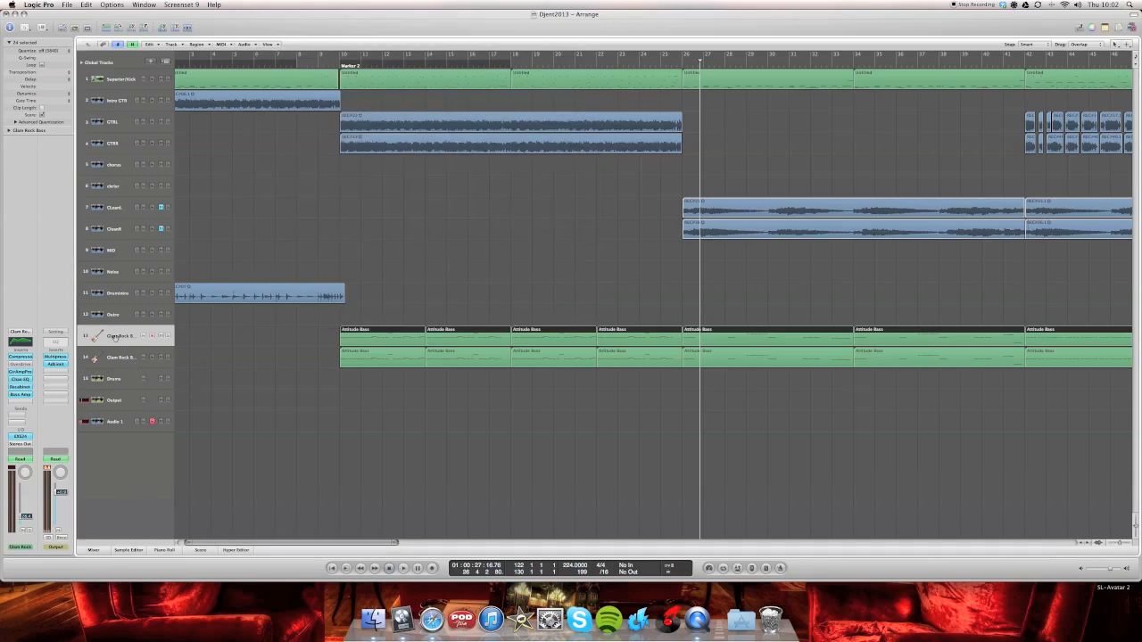
- Open track 13's Bass Amp insert and review the amp model choices, leaving Top Class DI Mid selected
{"action": "left_click", "coordinate": [14, 396]}
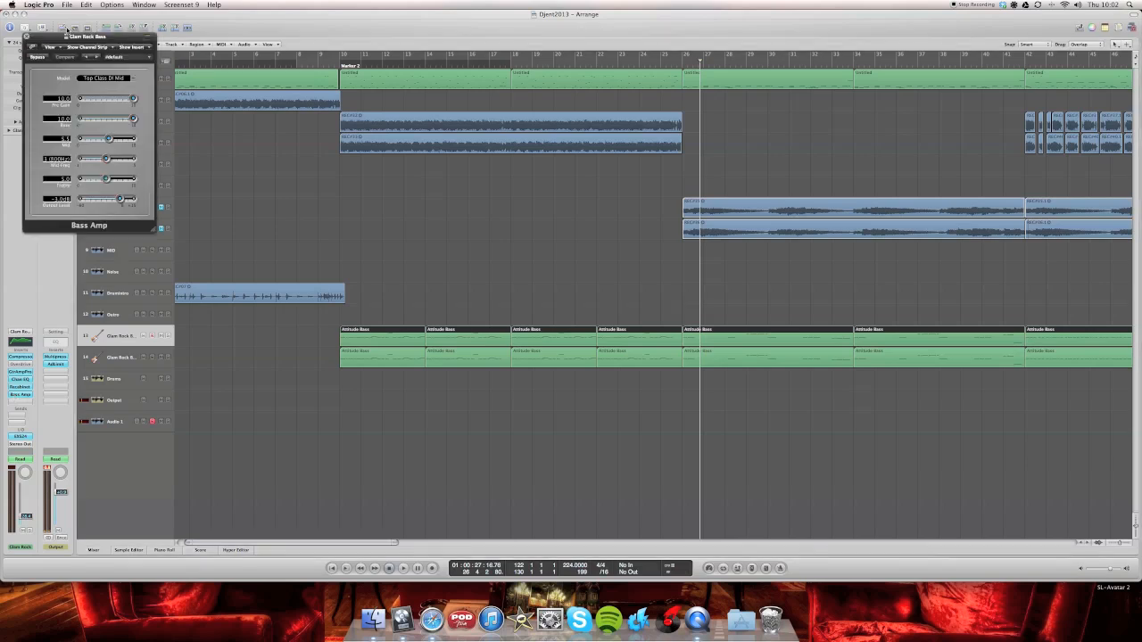
{"action": "left_click_drag", "start_coordinate": [76, 34], "coordinate": [364, 33]}
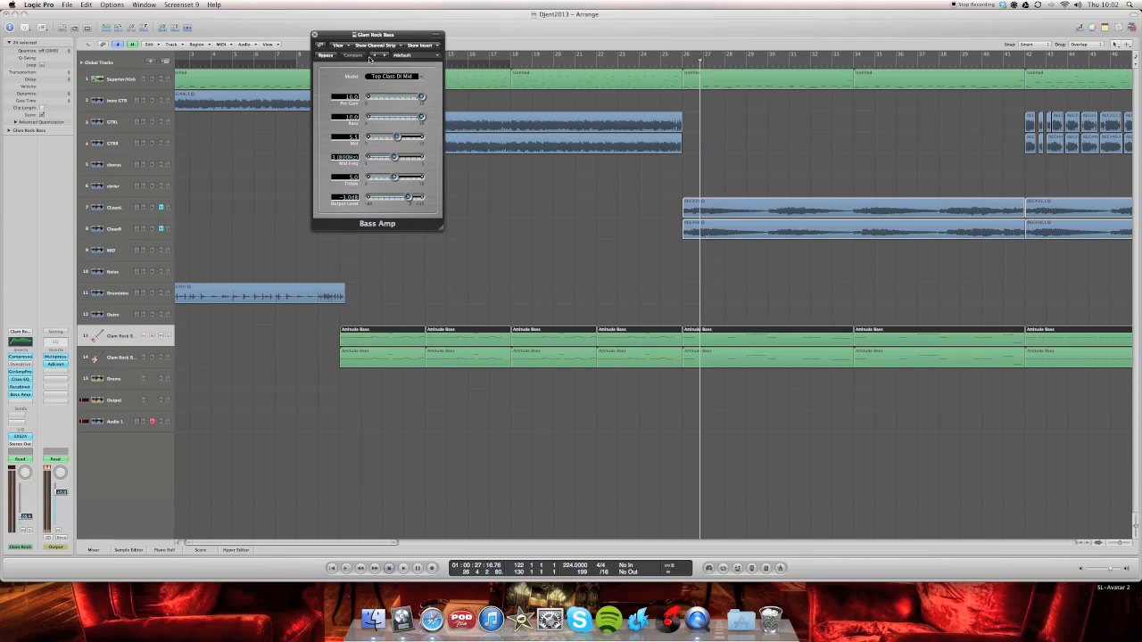
{"action": "left_click", "coordinate": [413, 76]}
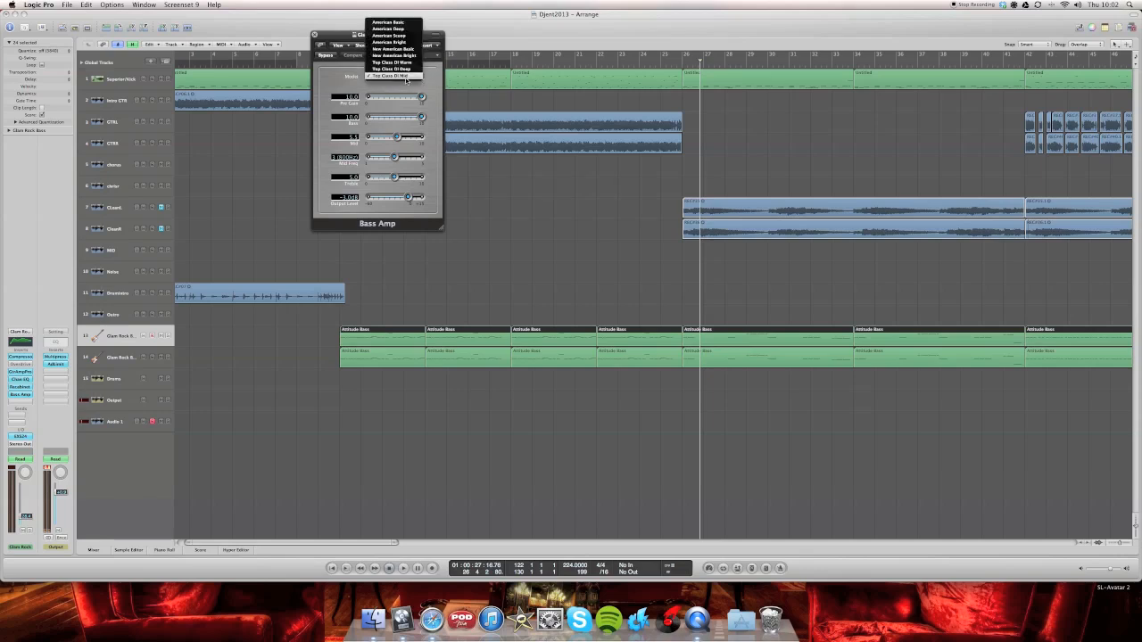
{"action": "left_click", "coordinate": [409, 76]}
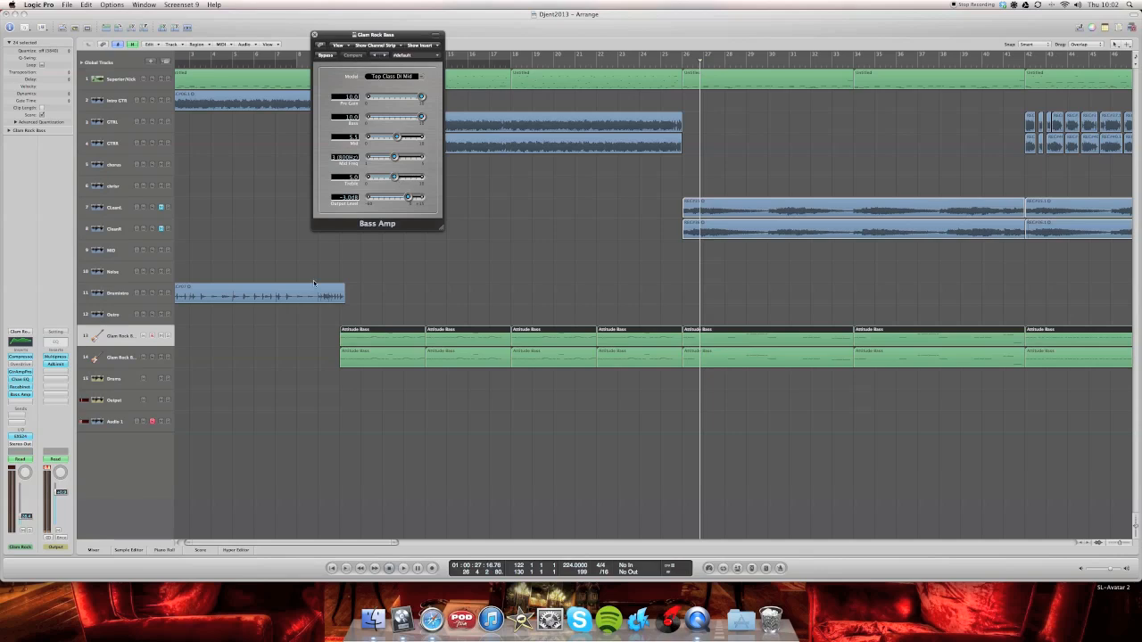
- Mute bass track 14 and the Drums track in the mixer and start playback from just before Marker 2
{"action": "left_click_drag", "start_coordinate": [381, 45], "coordinate": [261, 370]}
{"action": "left_click", "coordinate": [337, 57]}
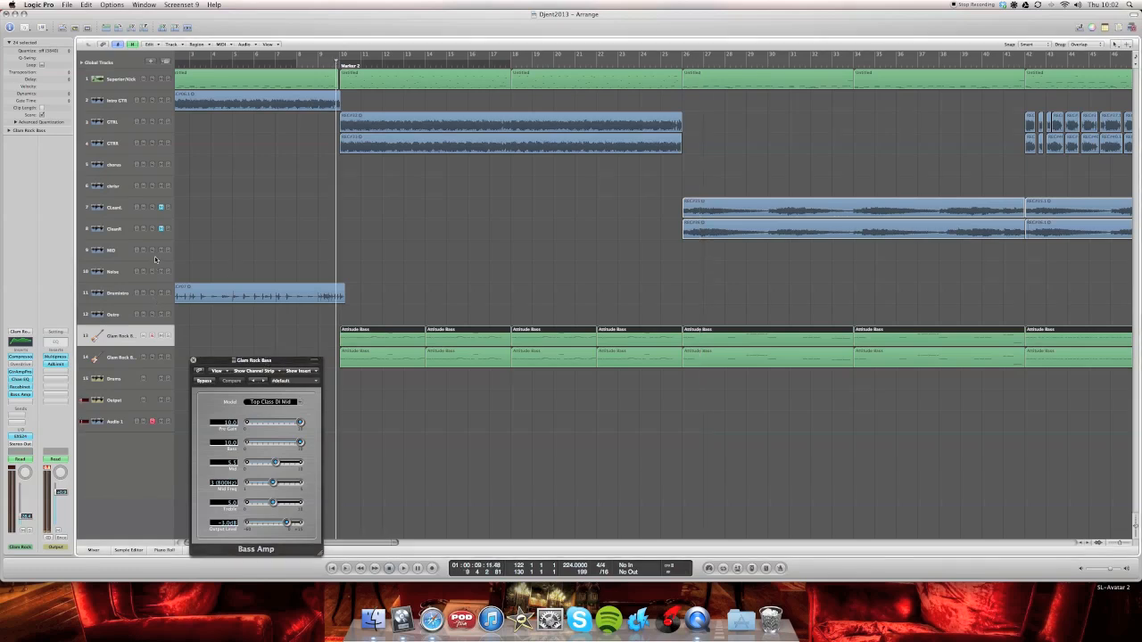
{"action": "left_click", "coordinate": [96, 550]}
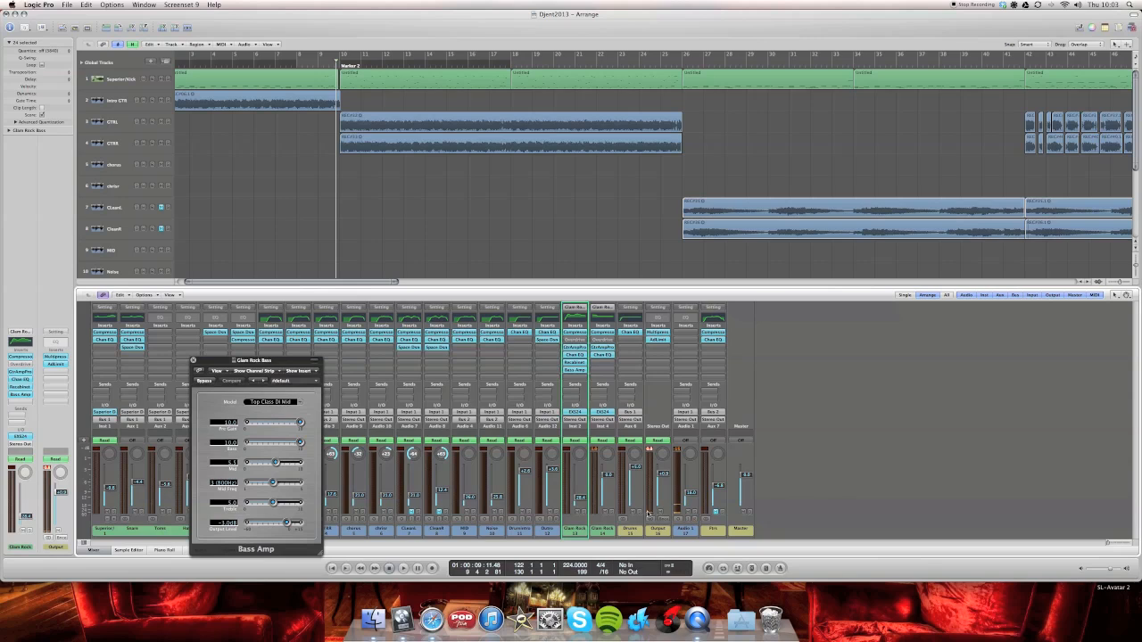
{"action": "key", "text": "x"}
{"action": "key", "text": "space"}
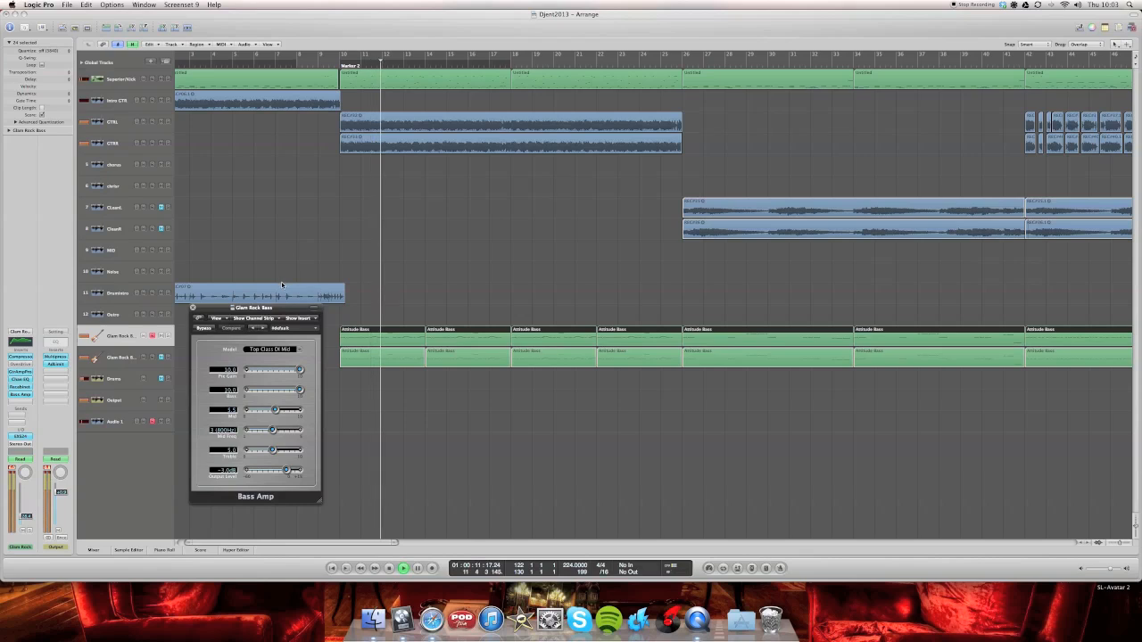
- Toggle the Bass Amp bypass during playback to compare the sound, leave the amp active, close its window and stop playback
{"action": "left_click", "coordinate": [205, 329]}
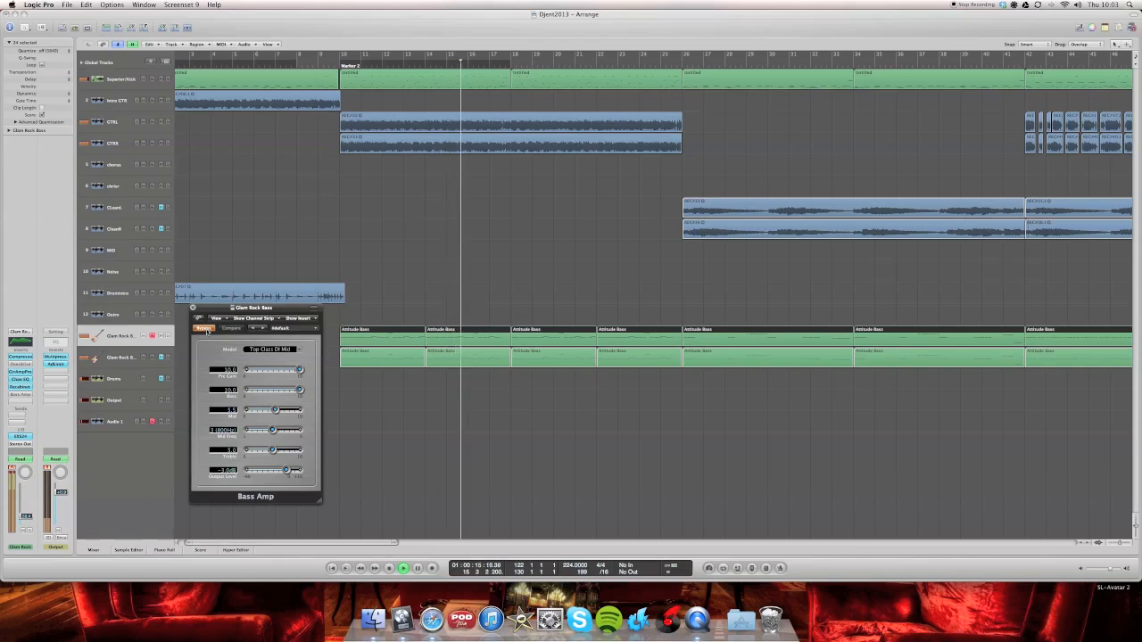
{"action": "left_click", "coordinate": [204, 329]}
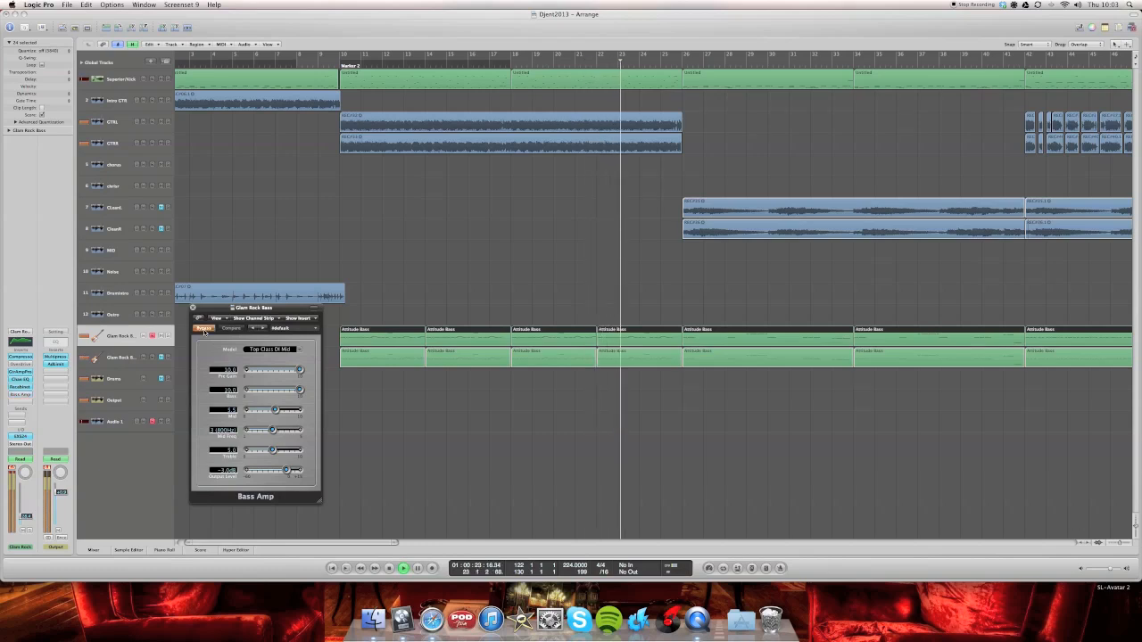
{"action": "left_click", "coordinate": [204, 329]}
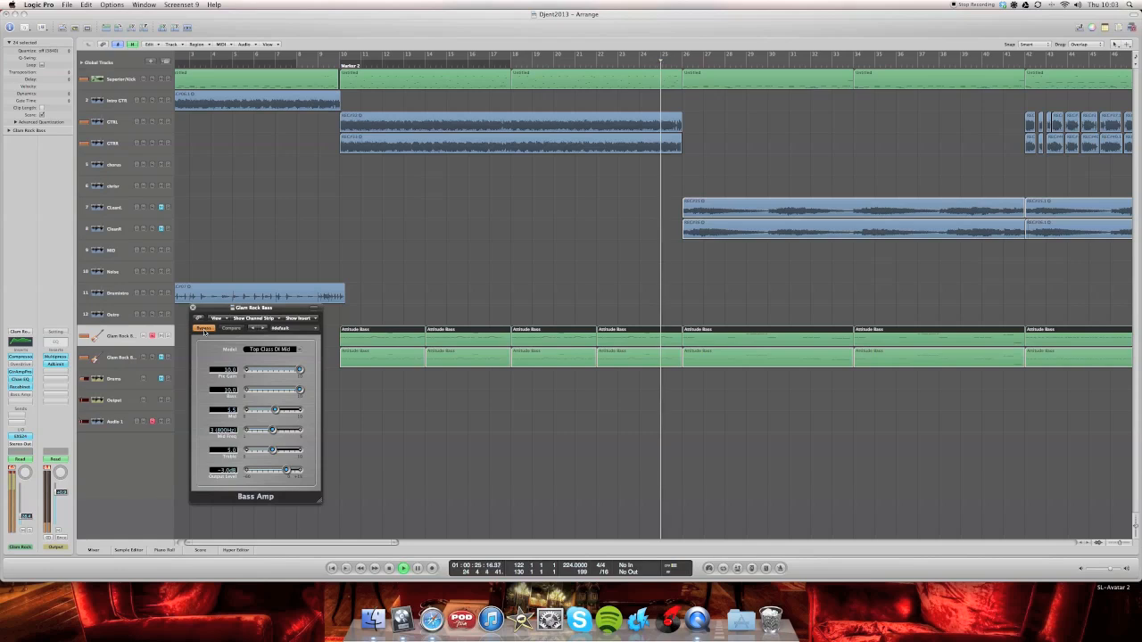
{"action": "left_click", "coordinate": [192, 308]}
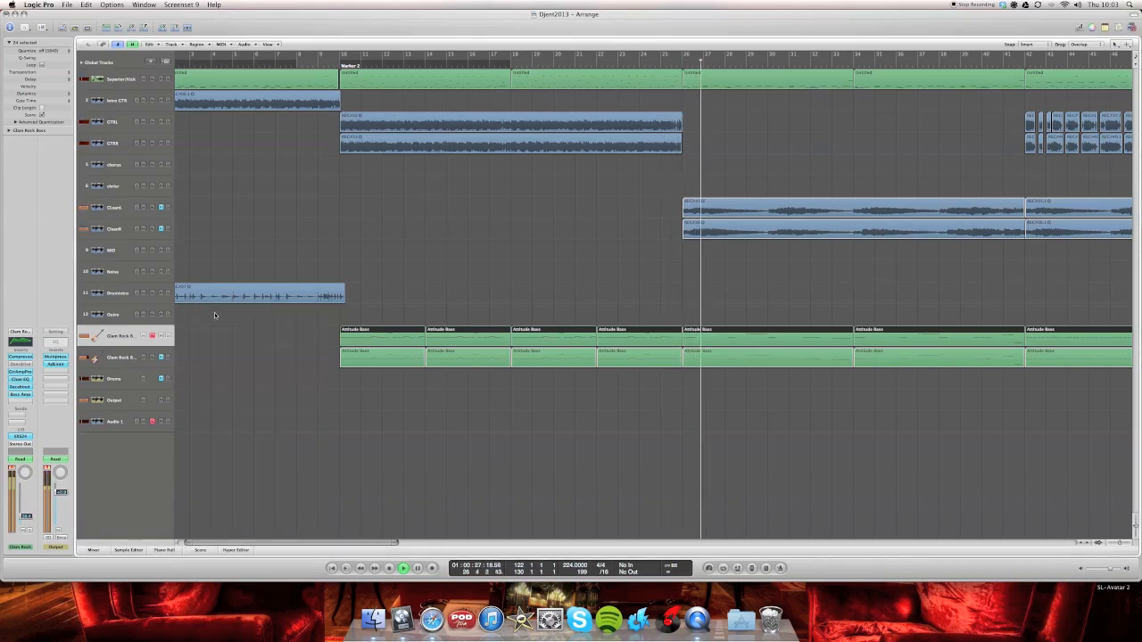
{"action": "key", "text": "space"}
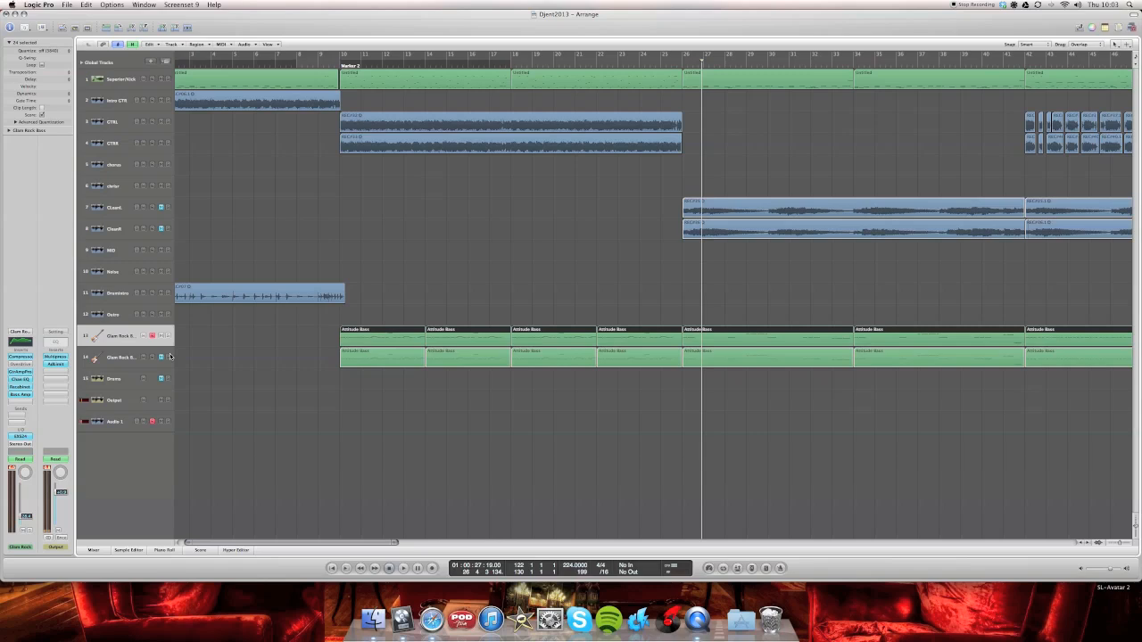
- Unmute the Drums and both clean guitar tracks in the mixer, and play the song from around Marker 2 with bass track 14 muted
{"action": "key", "text": "x"}
{"action": "key", "text": "space"}
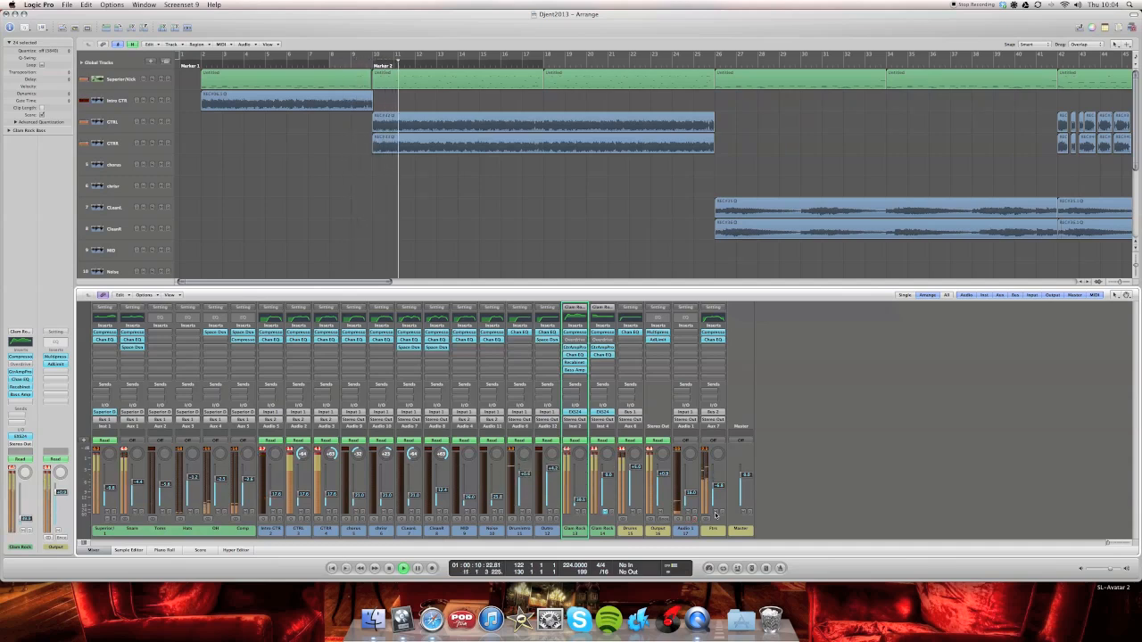
{"action": "left_click", "coordinate": [98, 549]}
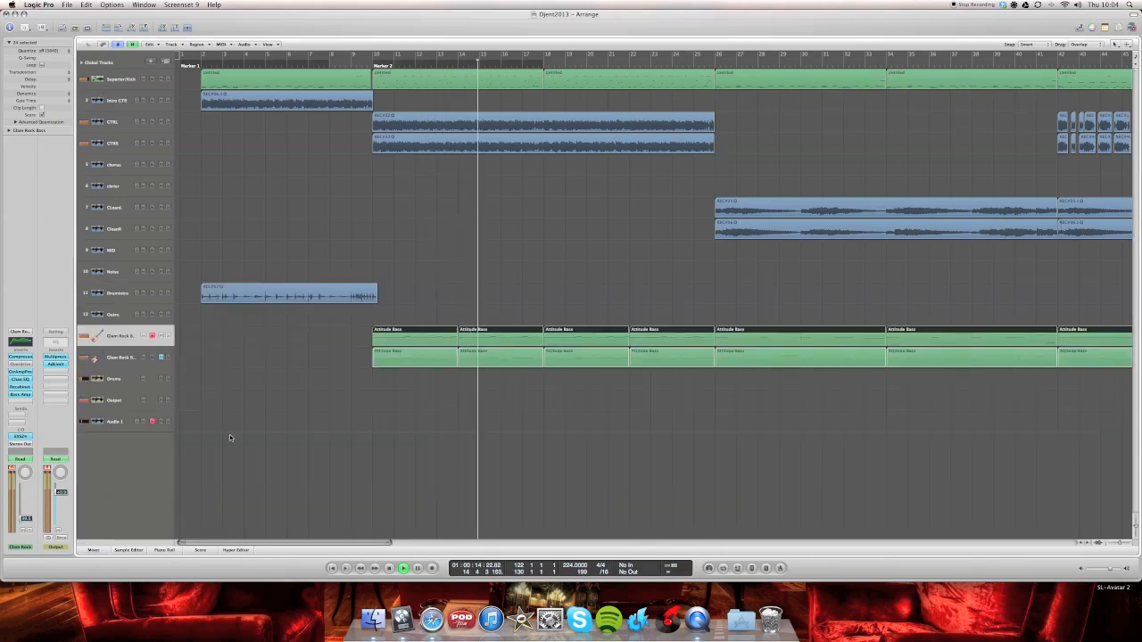
- View track 13's first Attitude Bass region in the piano roll during playback, close the editor and stop playback
{"action": "double_click", "coordinate": [378, 336]}
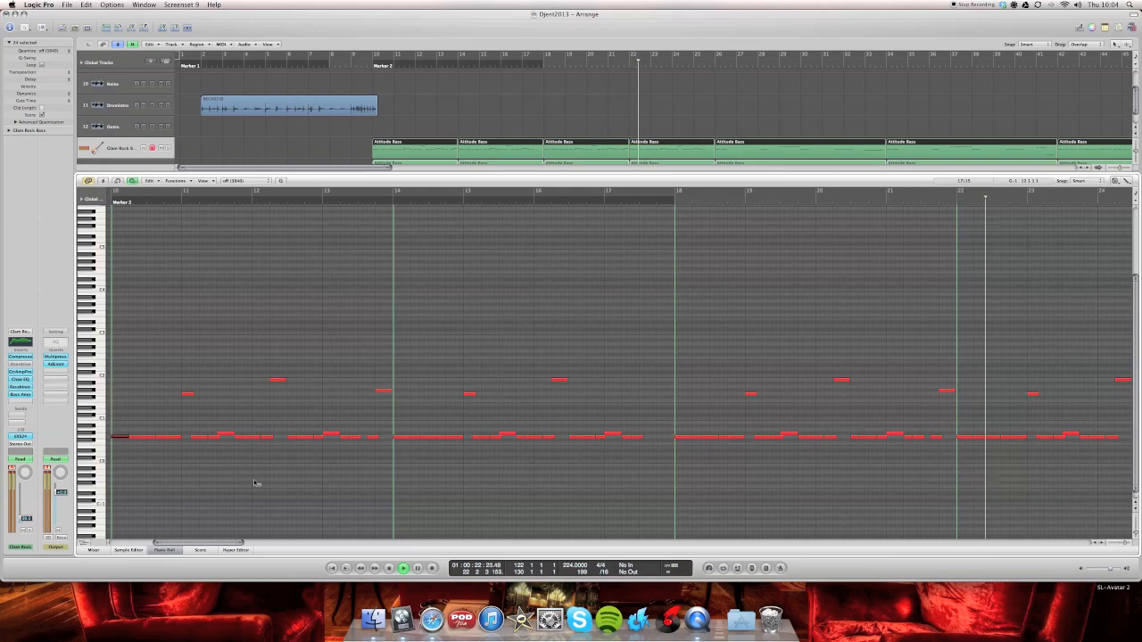
{"action": "left_click", "coordinate": [164, 549]}
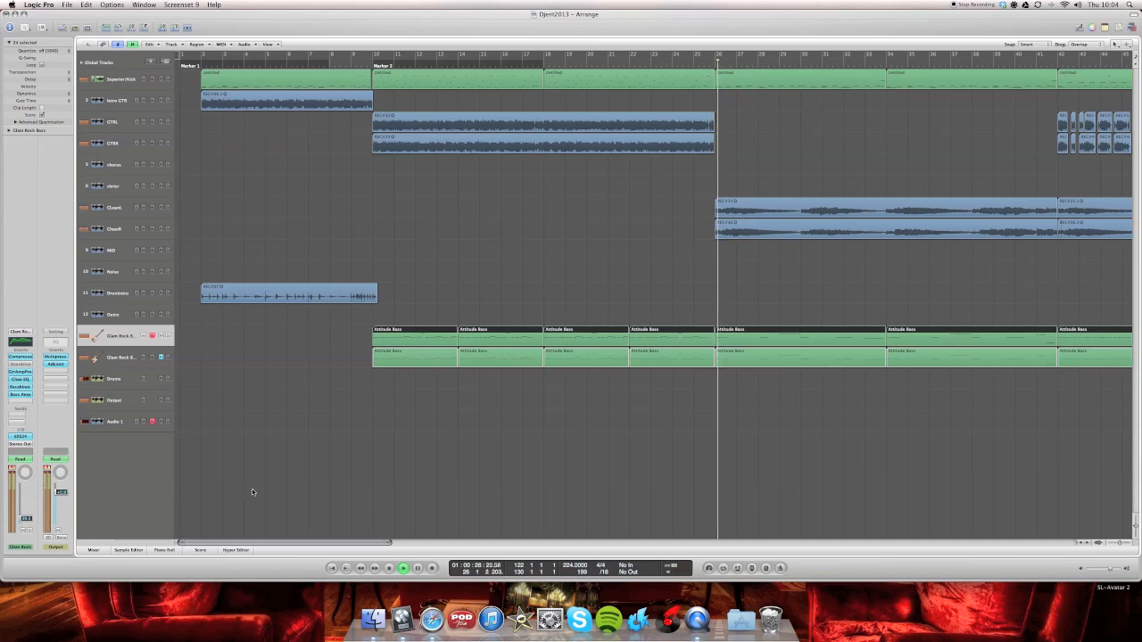
{"action": "key", "text": "space"}
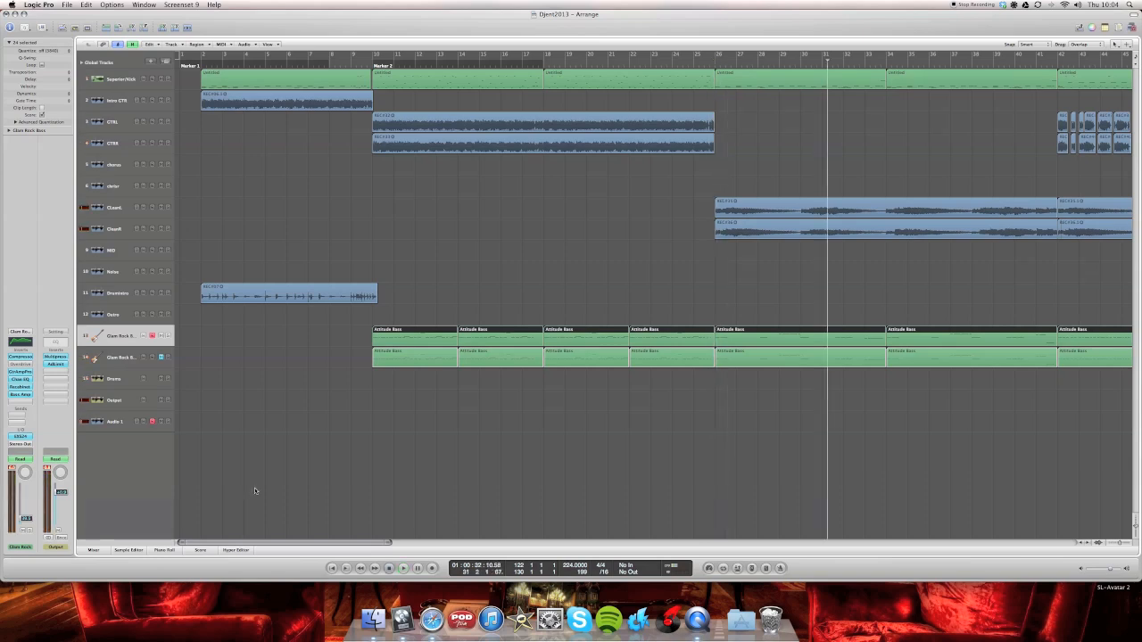